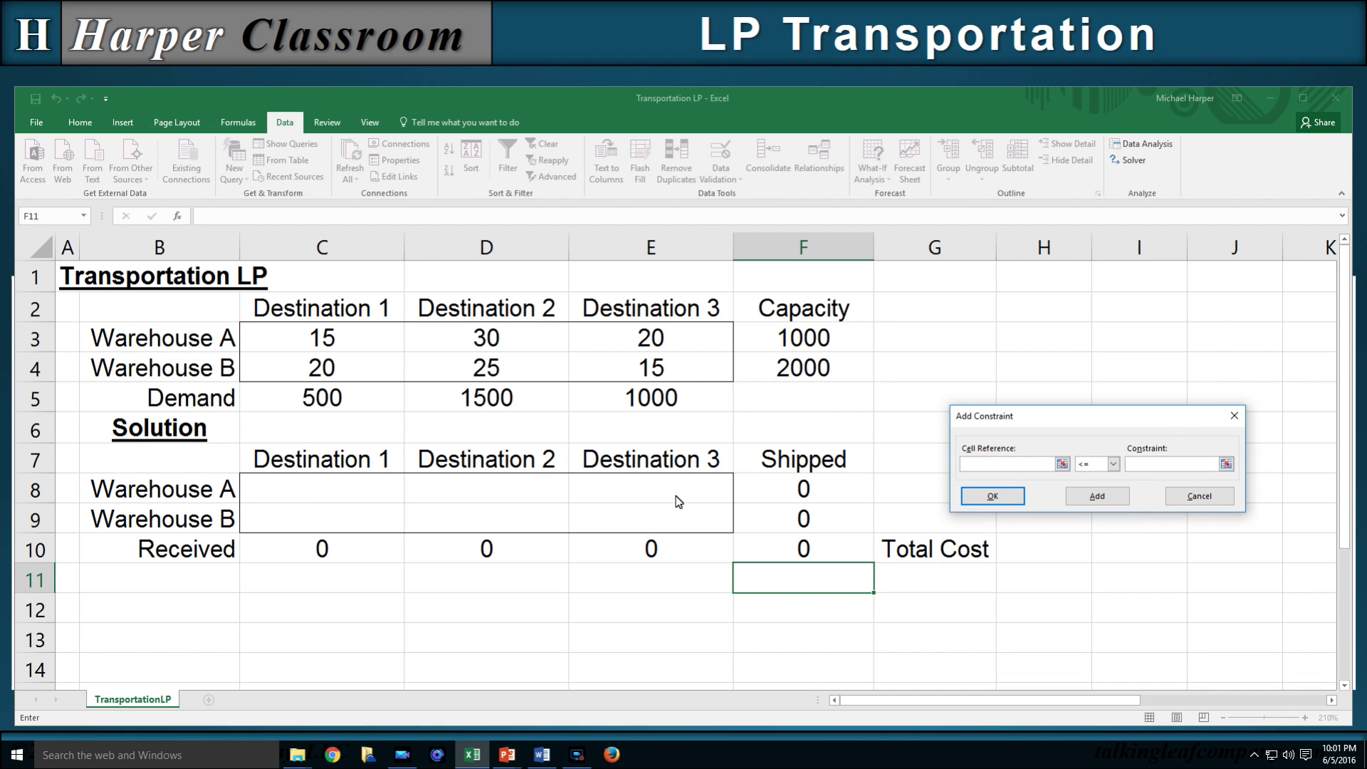
Add the capacity constraint $F$8:$F$9 <= $F$3:$F$4.
left_click_drag(803, 491, 803, 519)
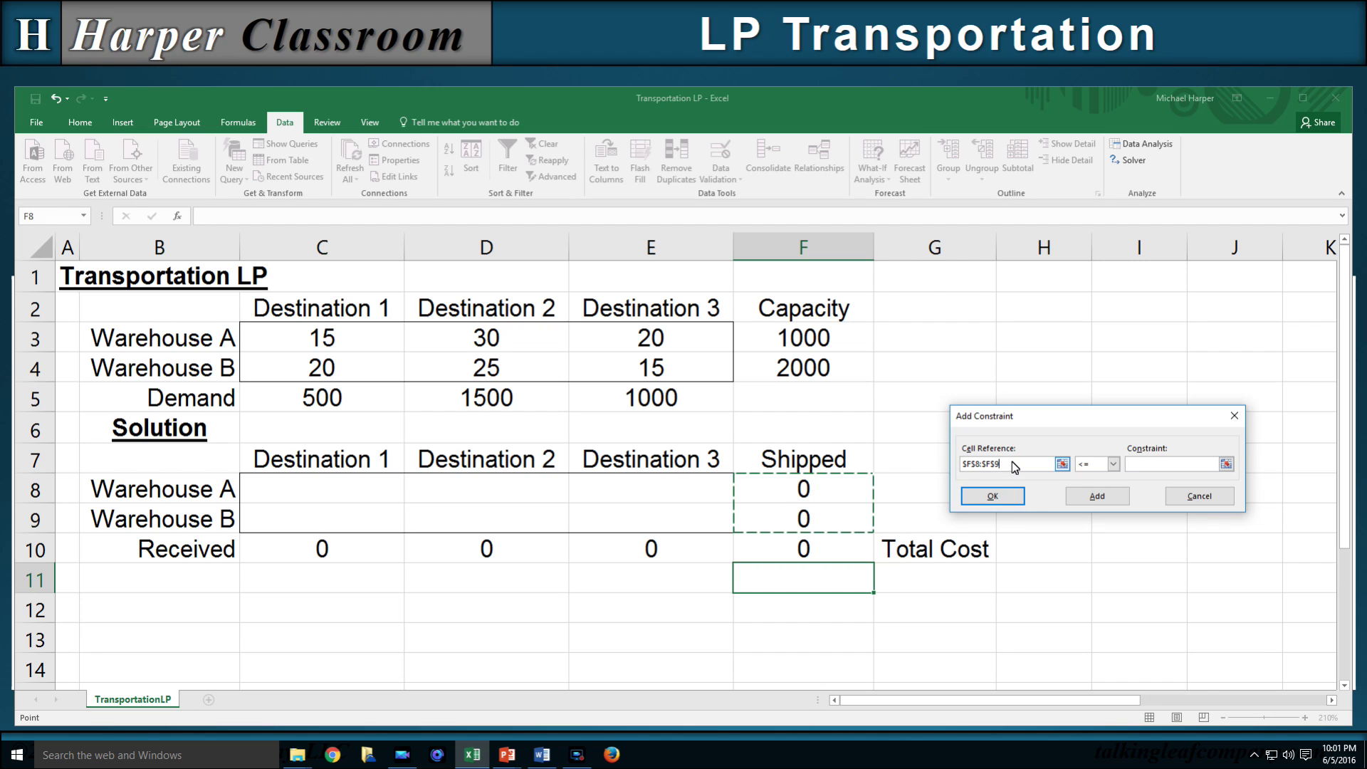
left_click(1146, 466)
left_click(795, 338)
left_click_drag(795, 338, 797, 364)
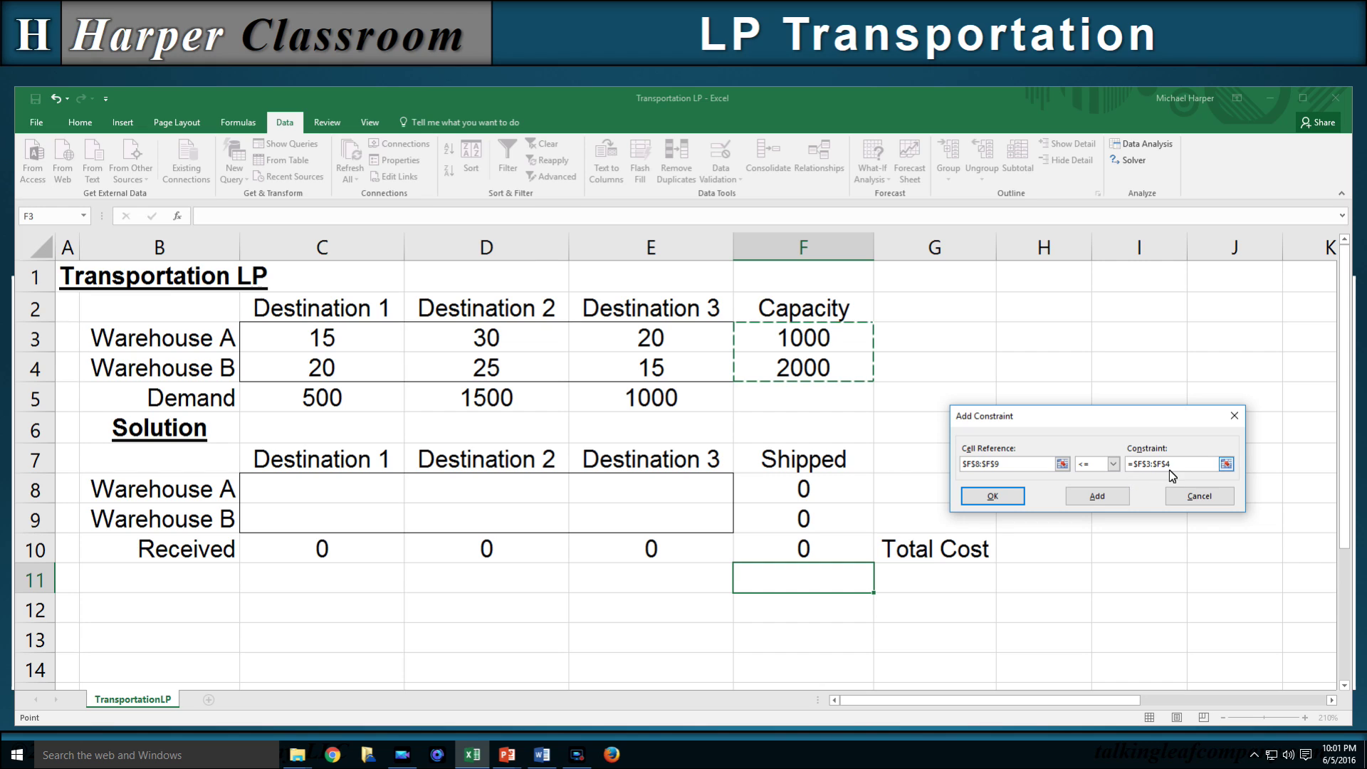
left_click(1105, 498)
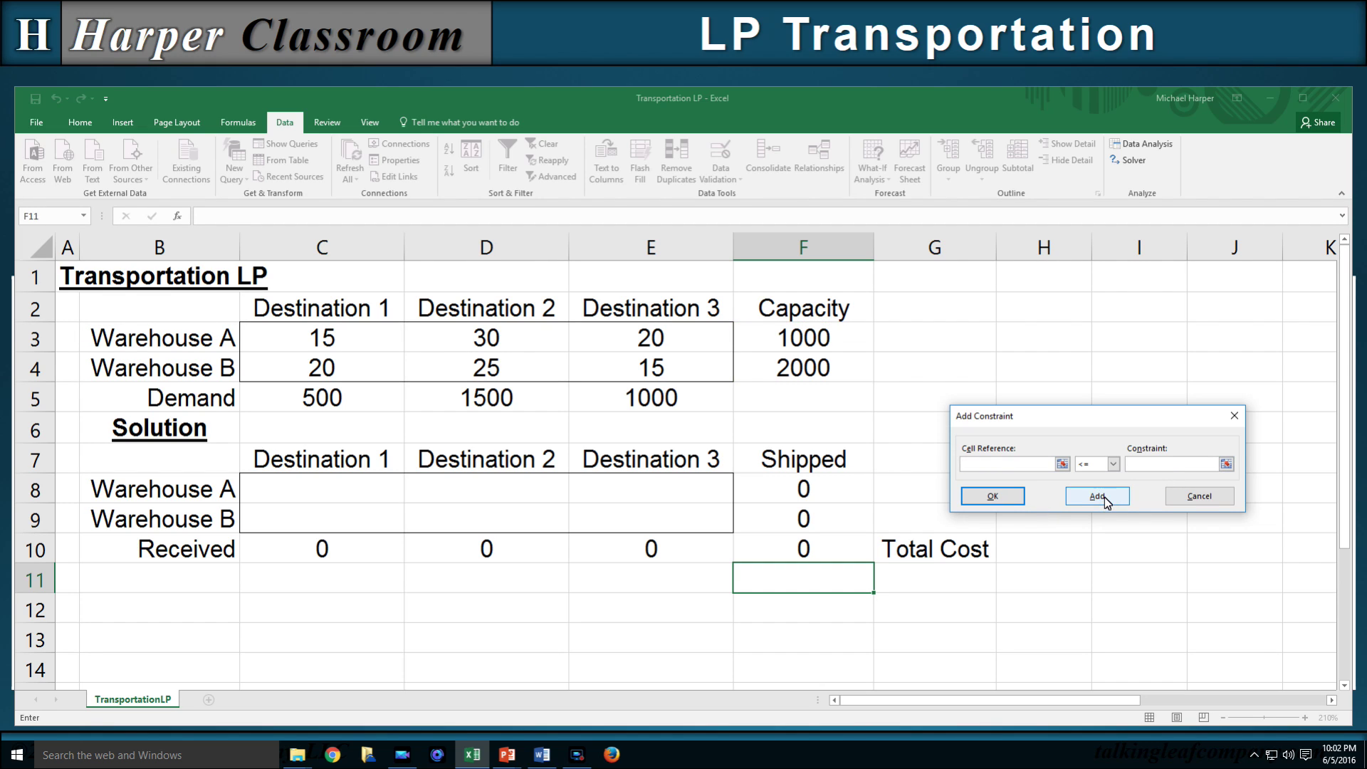
Add the demand constraint $C$10:$E$10 >= $C$5:$E$5 and return to Solver.
left_click_drag(346, 555, 649, 555)
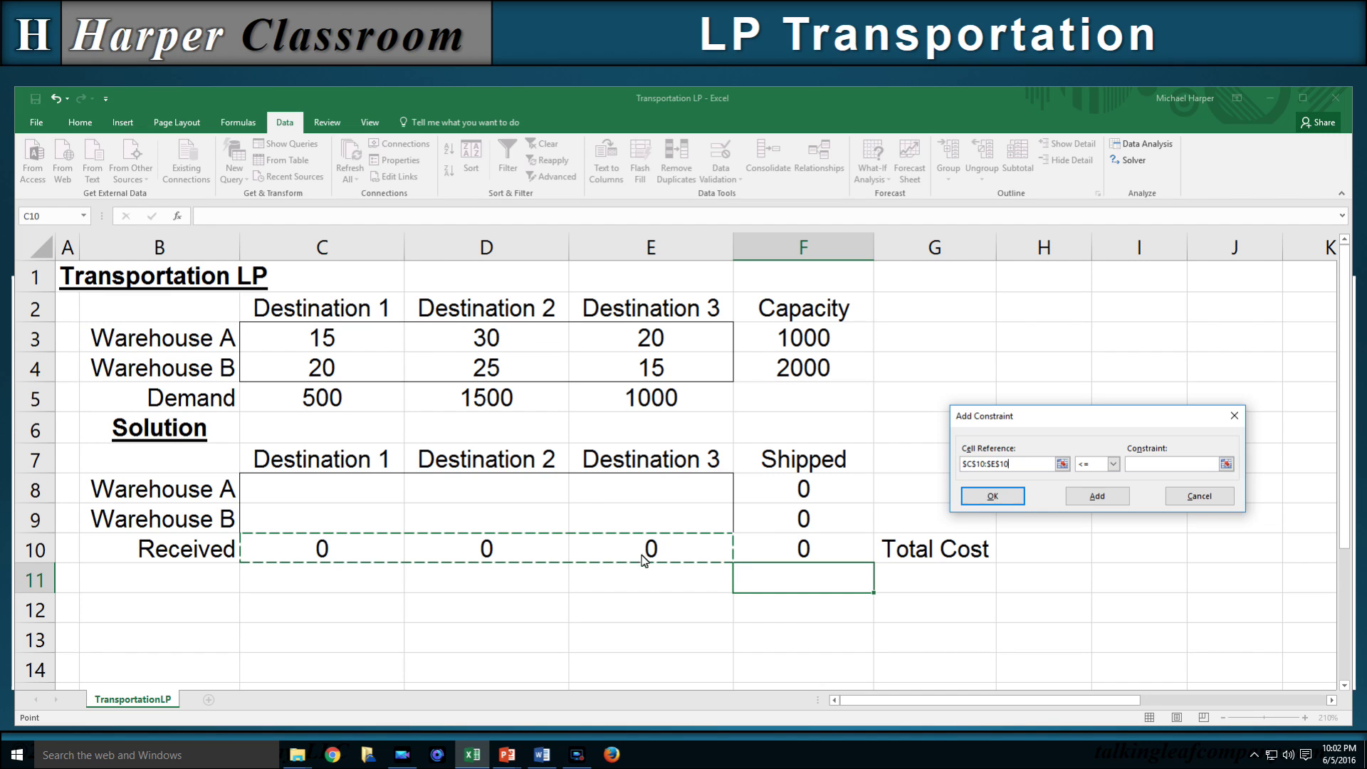
left_click(1111, 468)
left_click(1097, 496)
left_click_drag(326, 406, 644, 412)
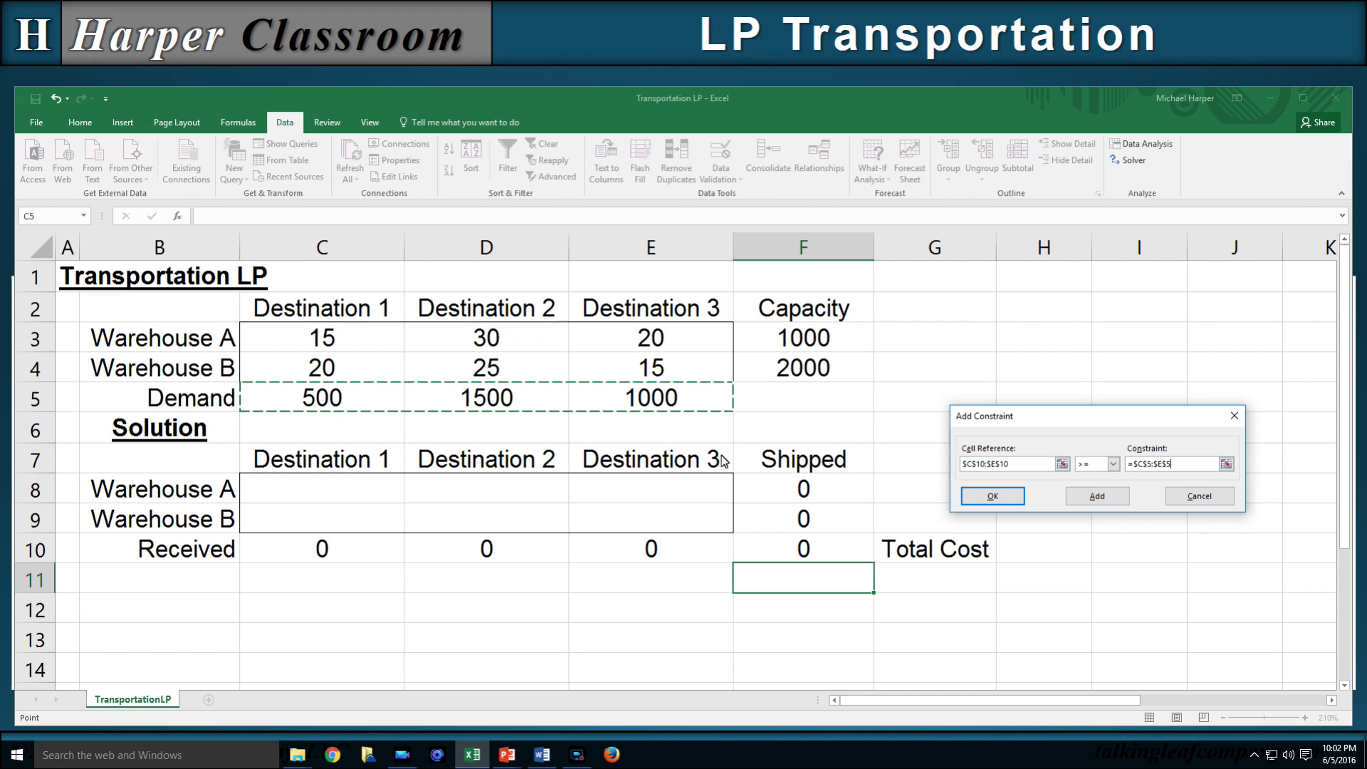
left_click(1010, 498)
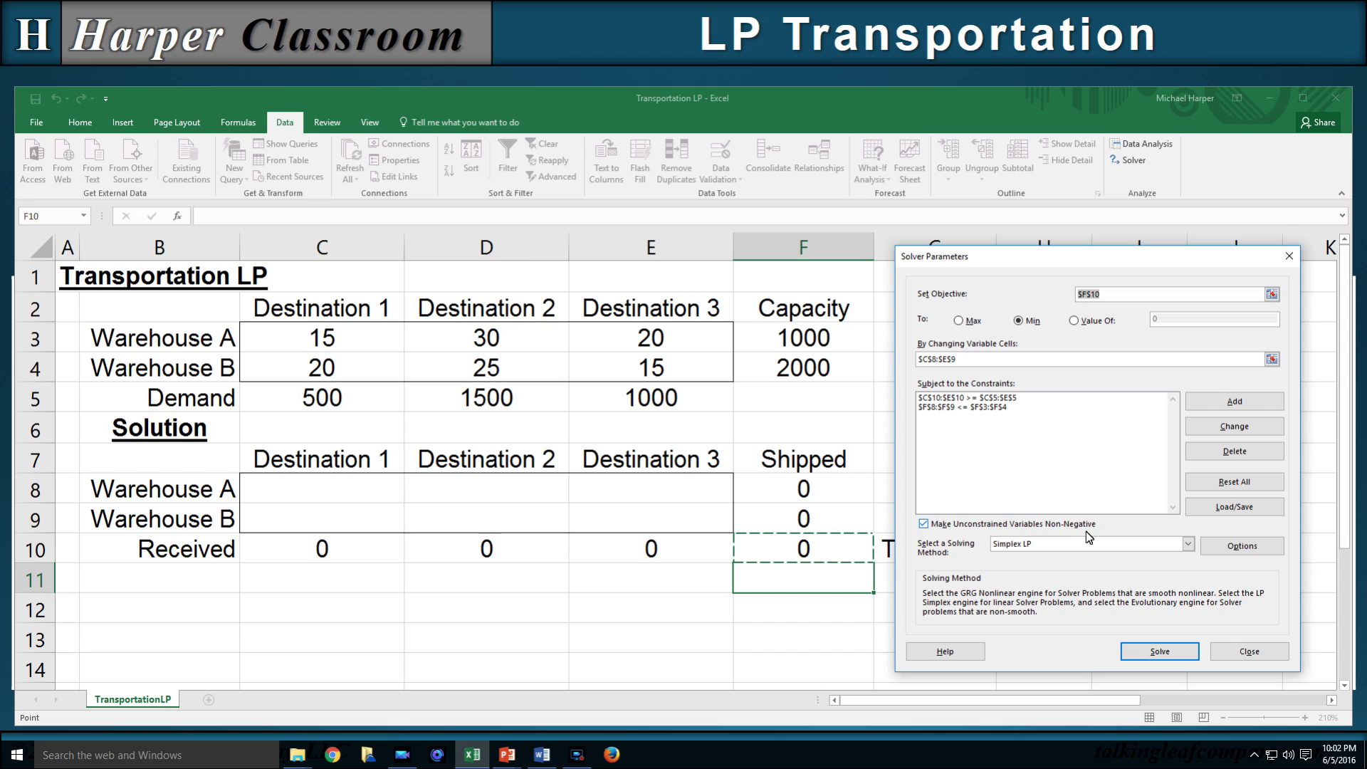
Solve with Simplex LP and keep the optimal shipments totalling 62500.
left_click(1187, 545)
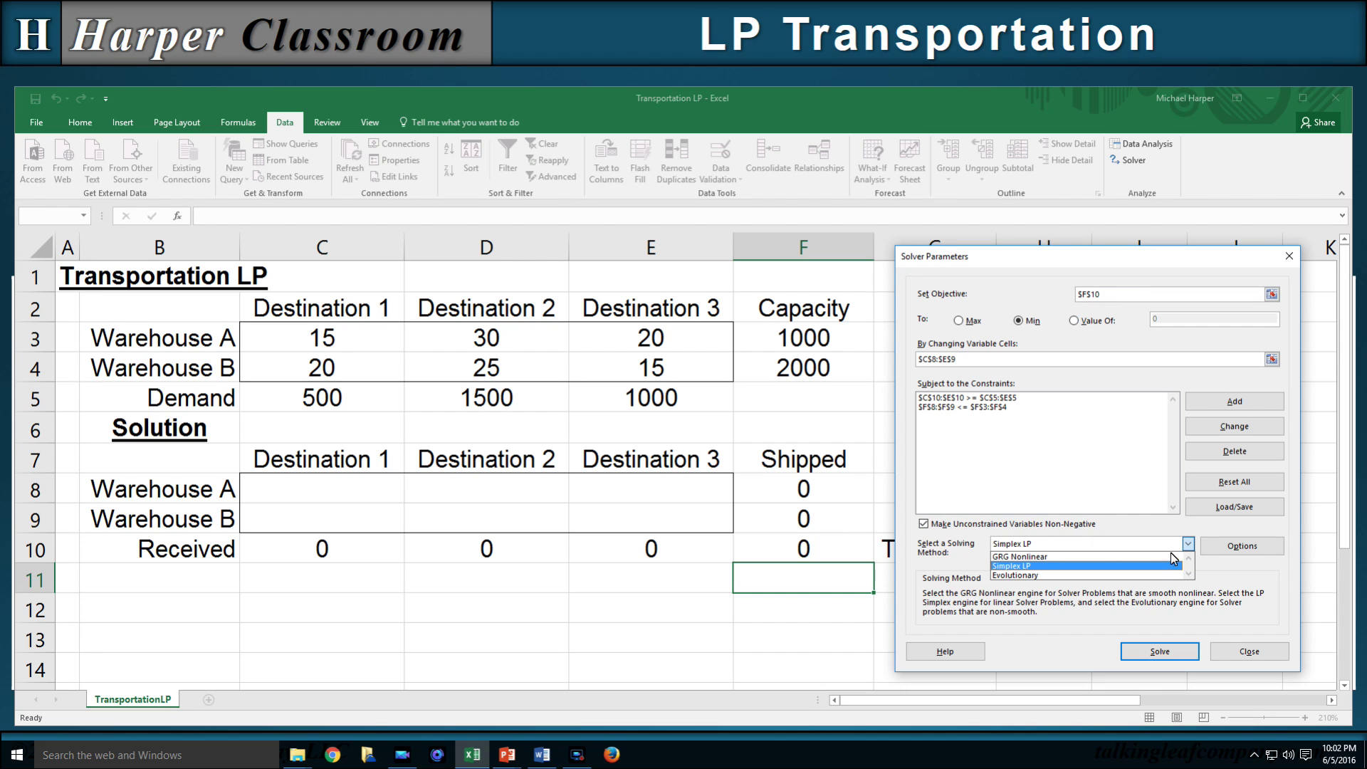
left_click(1025, 565)
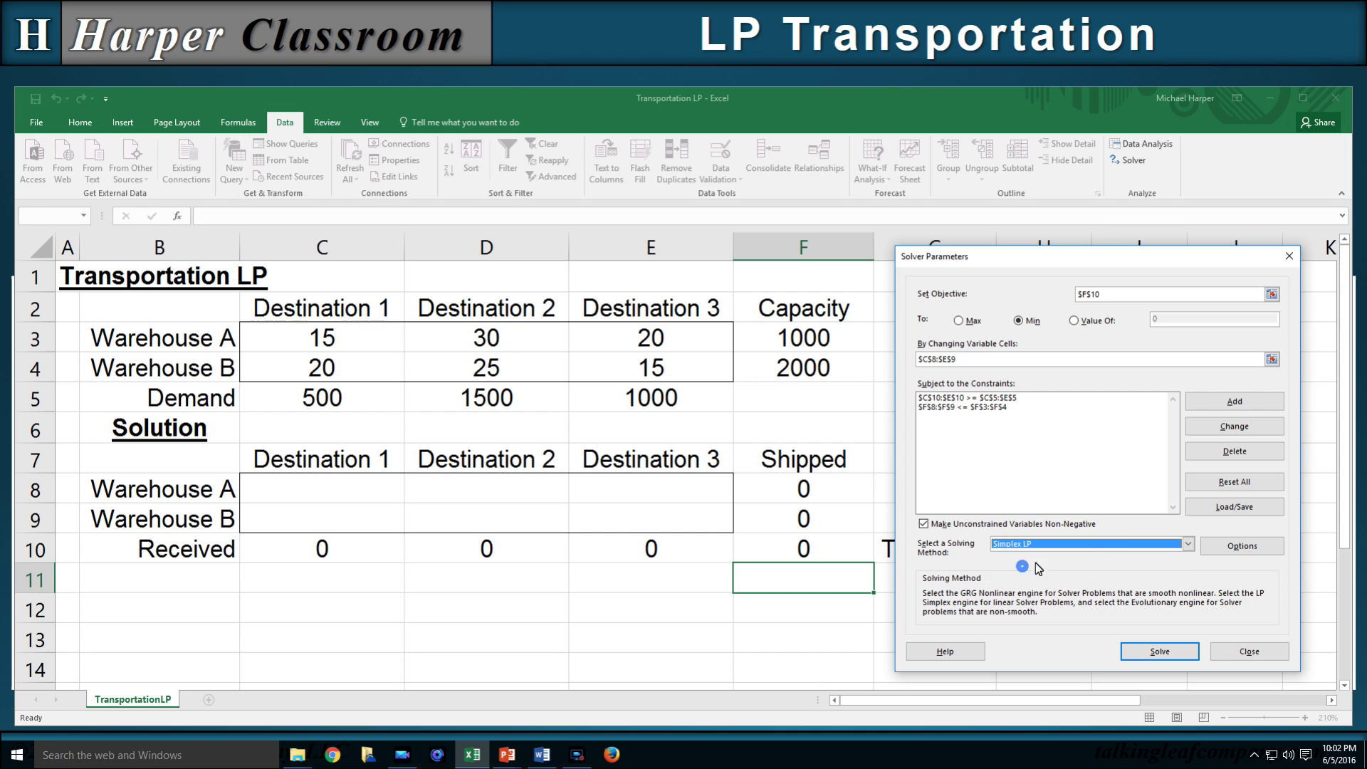
left_click(1163, 647)
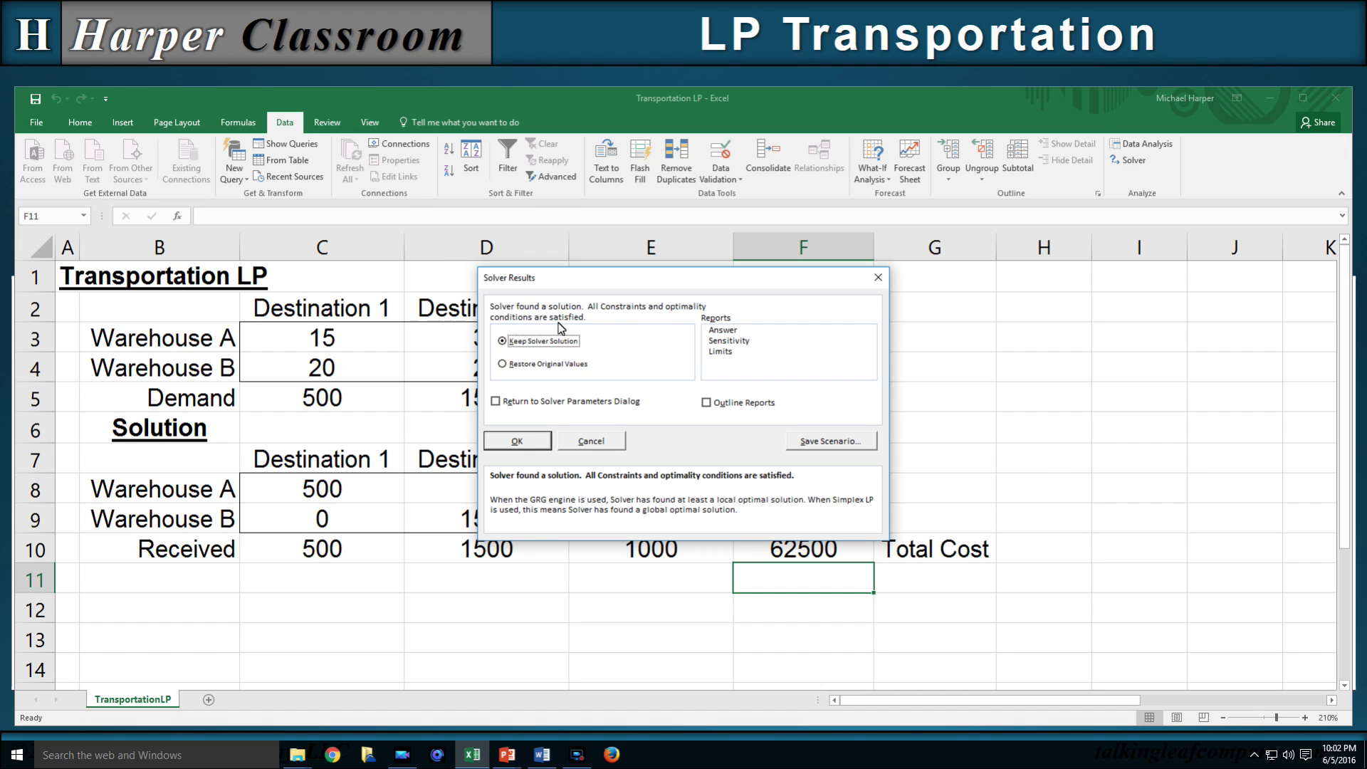
left_click(518, 442)
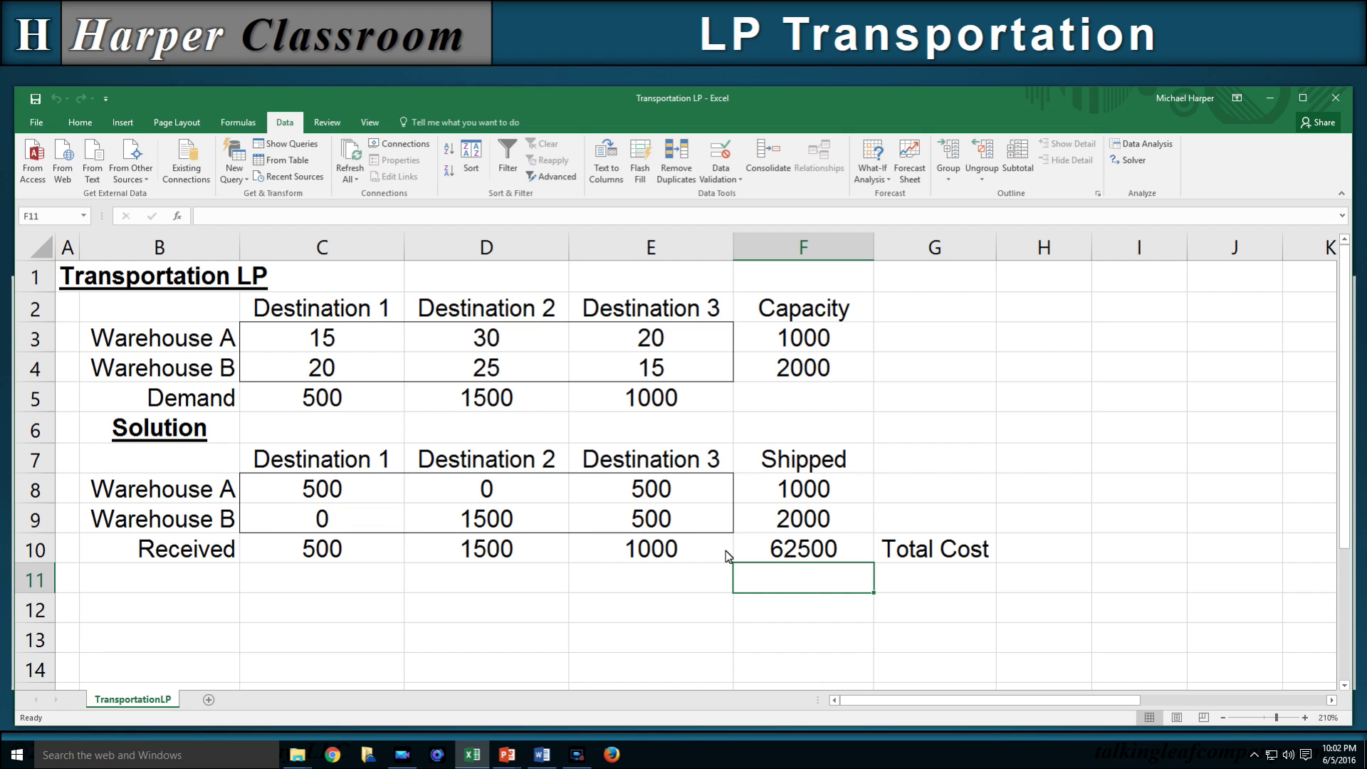
Give total cost cell F10 a thick outside border and bold text.
left_click(806, 554)
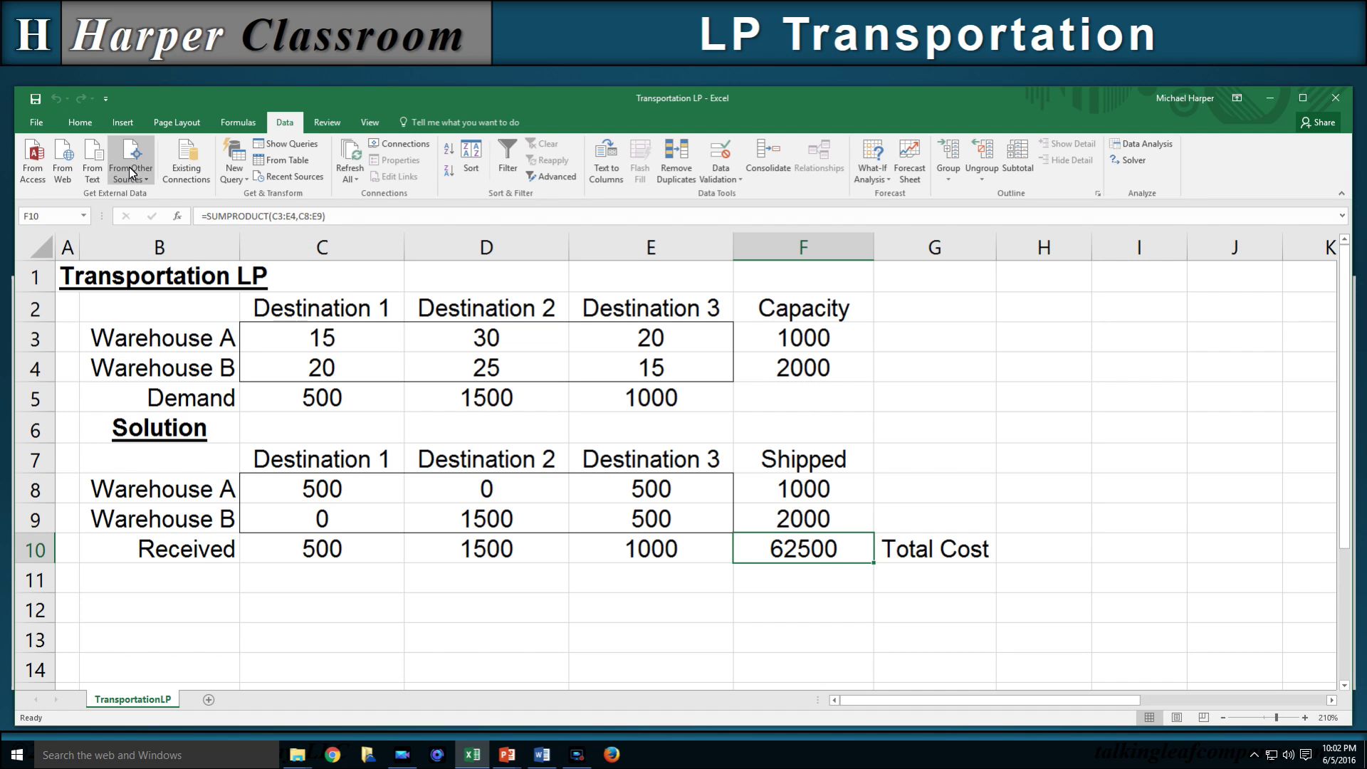
left_click(86, 123)
left_click(212, 171)
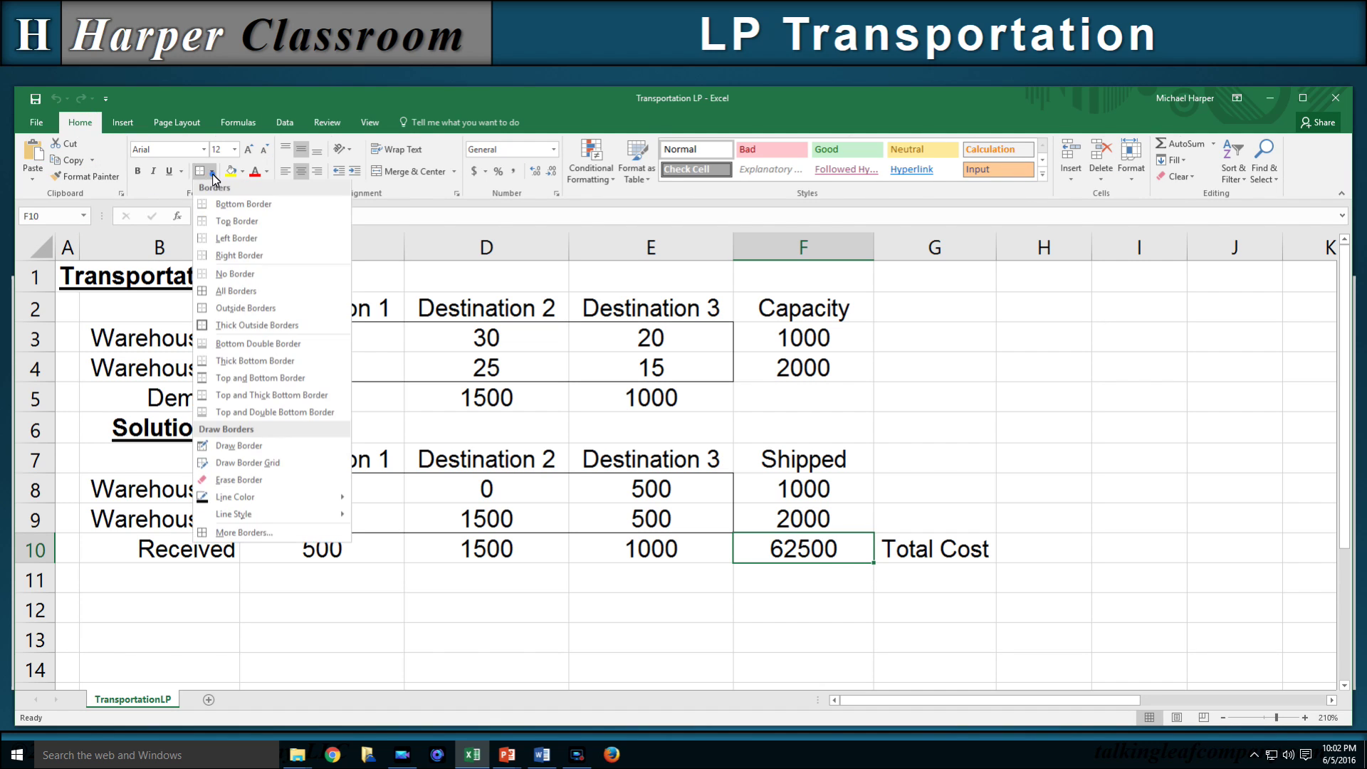
left_click(232, 327)
key("ctrl+b")
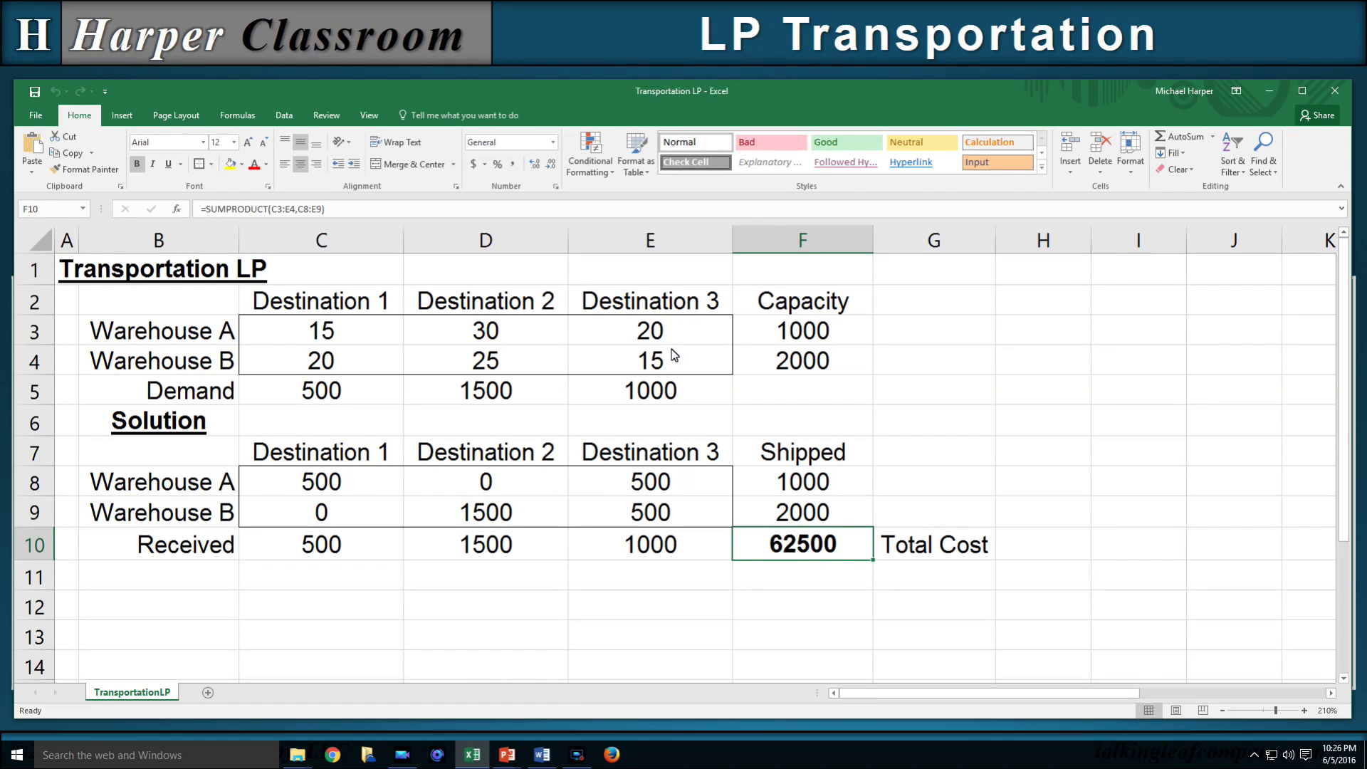
Re-run Solver with a Sensitivity report and open the Sensitivity Report 1 sheet.
left_click(284, 116)
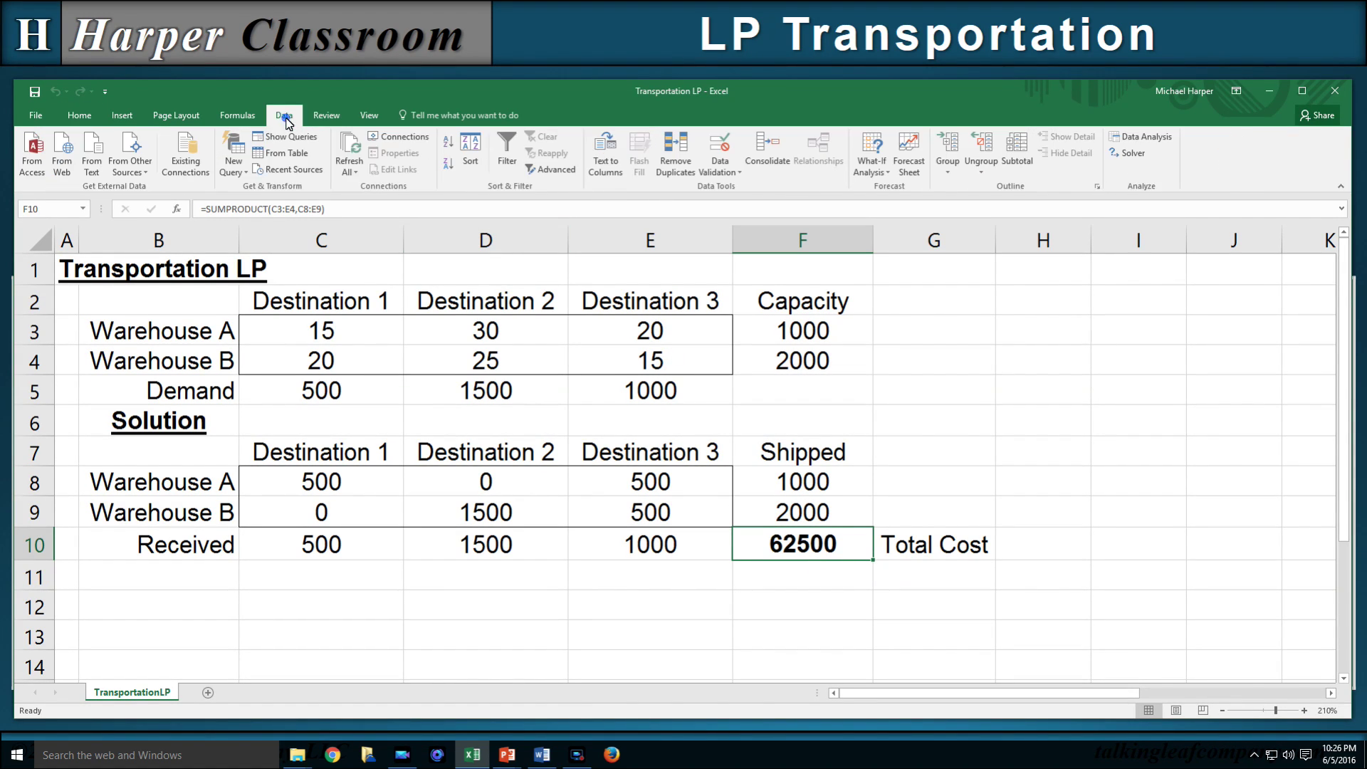
left_click(1138, 153)
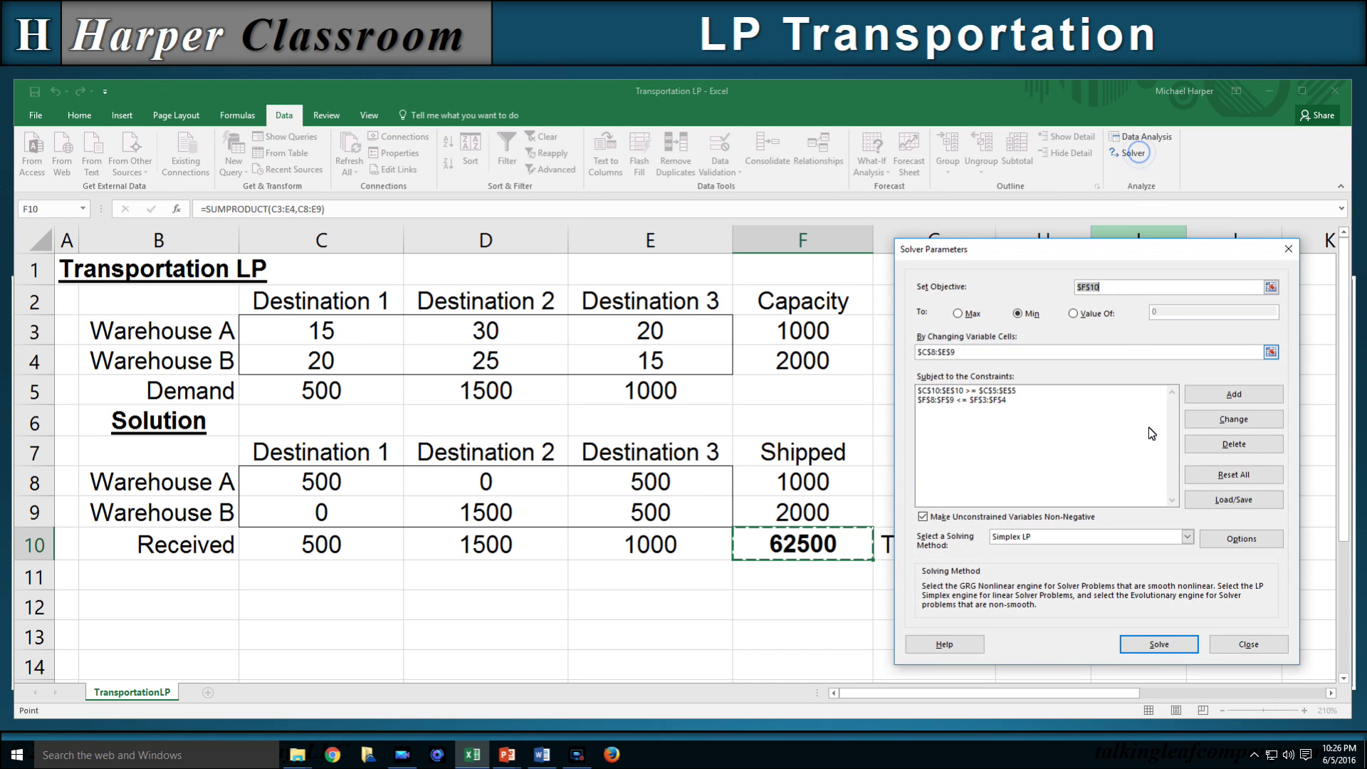
left_click(1169, 647)
left_click_drag(741, 270, 1146, 277)
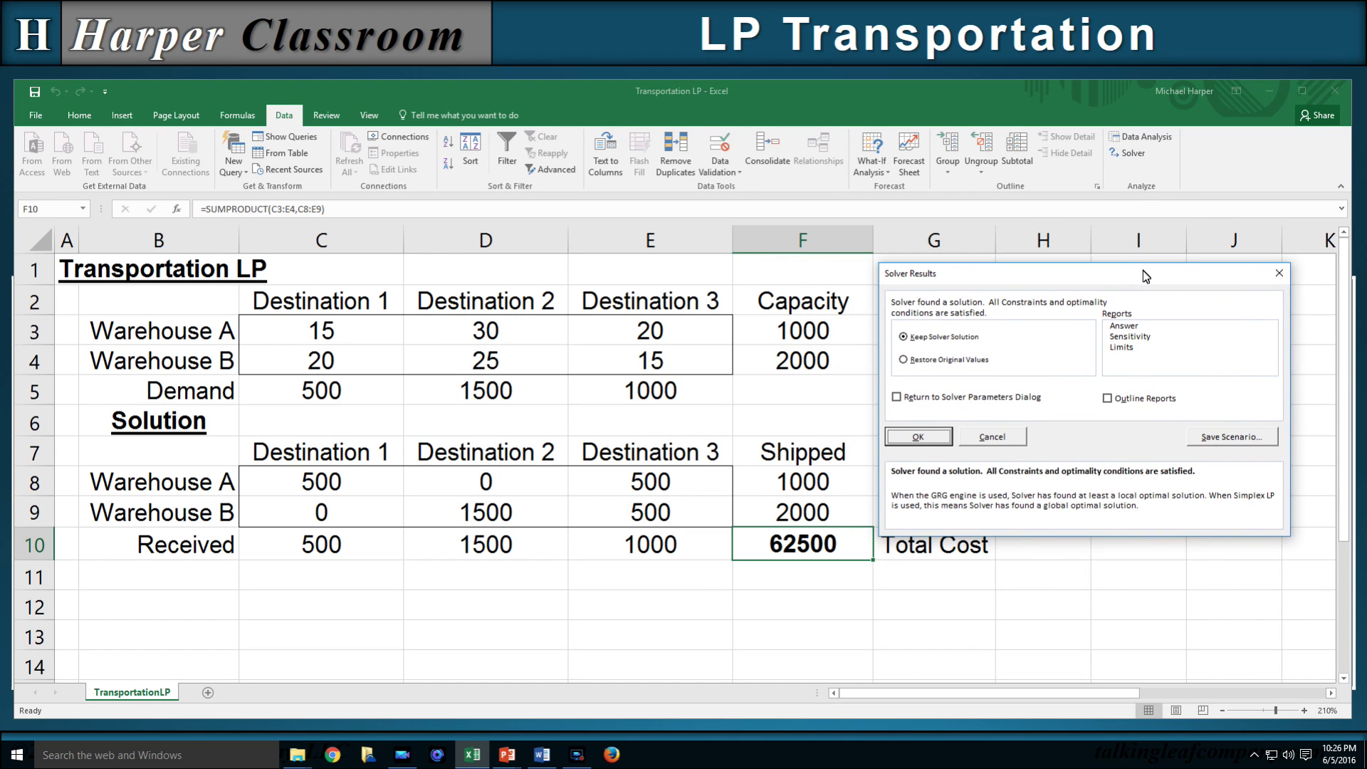
left_click(1130, 336)
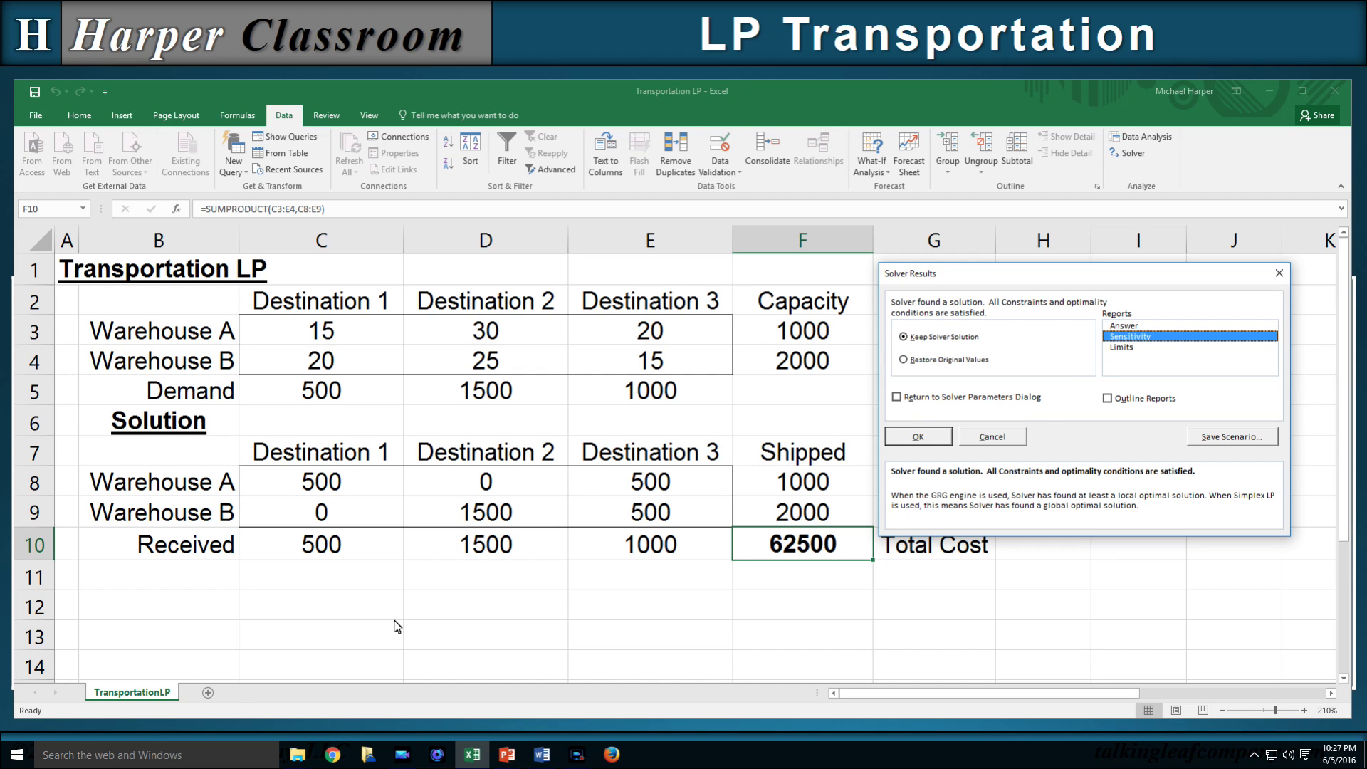
left_click(919, 436)
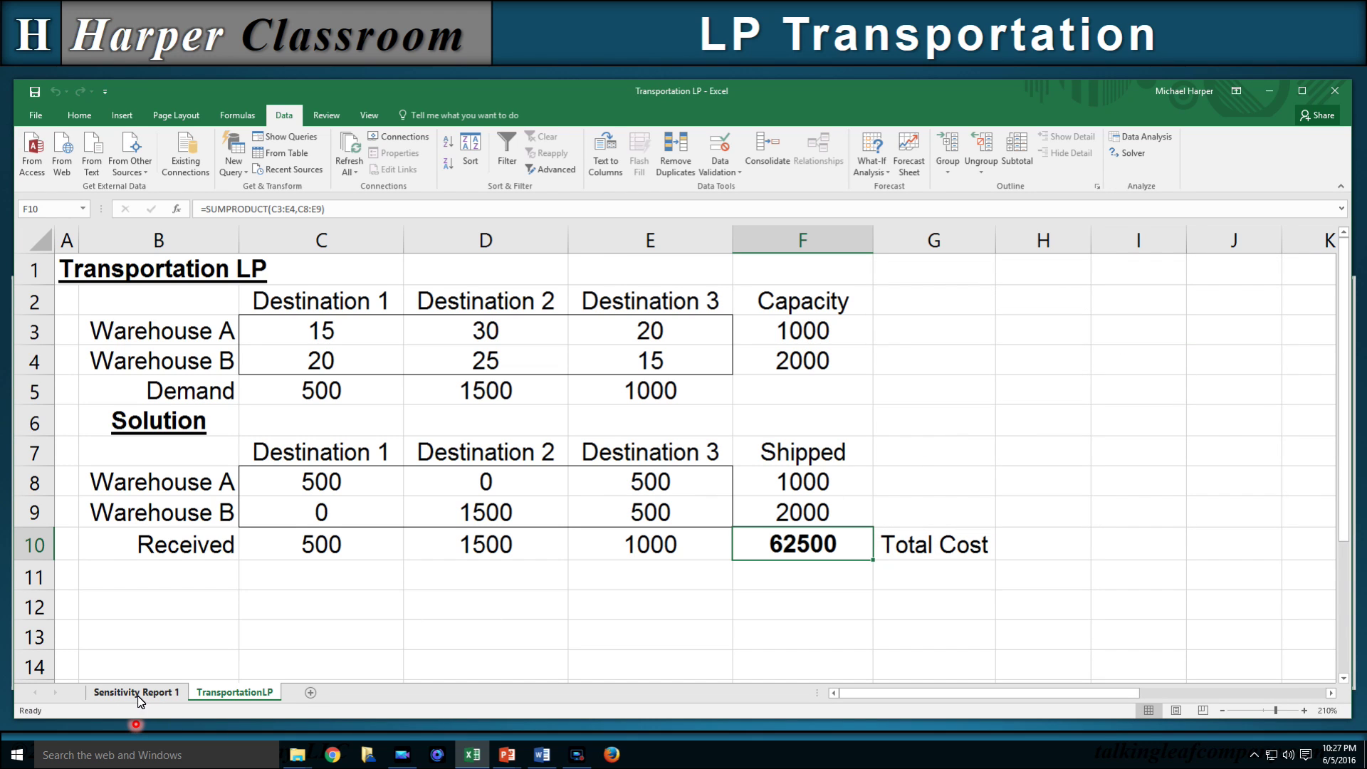
left_click(139, 696)
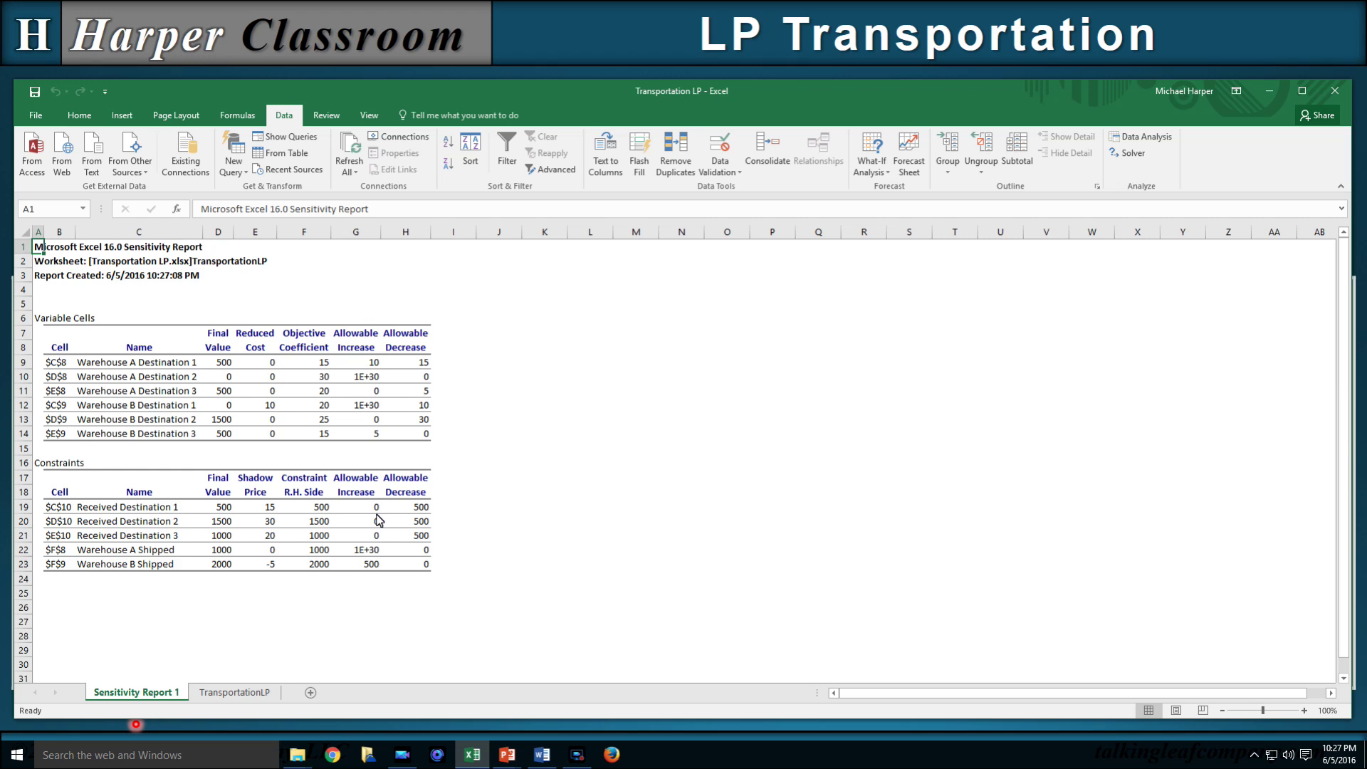
Review variable cells' reduced costs, noting Warehouse B–Destination 1's reduced cost of 10, then return to TransportationLP.
scroll(379, 519, "up", 10)
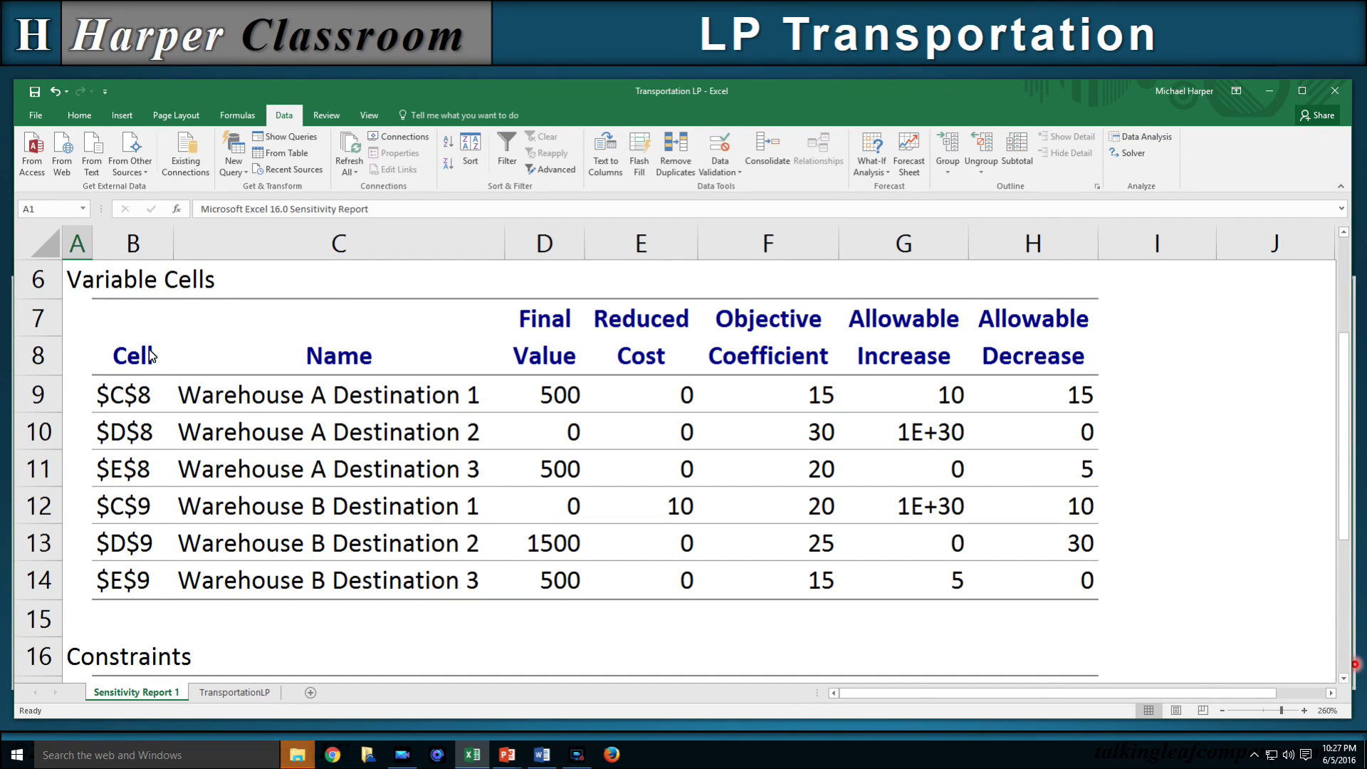
mouse_move(121, 327)
left_mouse_down()
mouse_move(489, 360)
mouse_move(650, 406)
mouse_move(650, 594)
mouse_move(637, 595)
left_mouse_up()
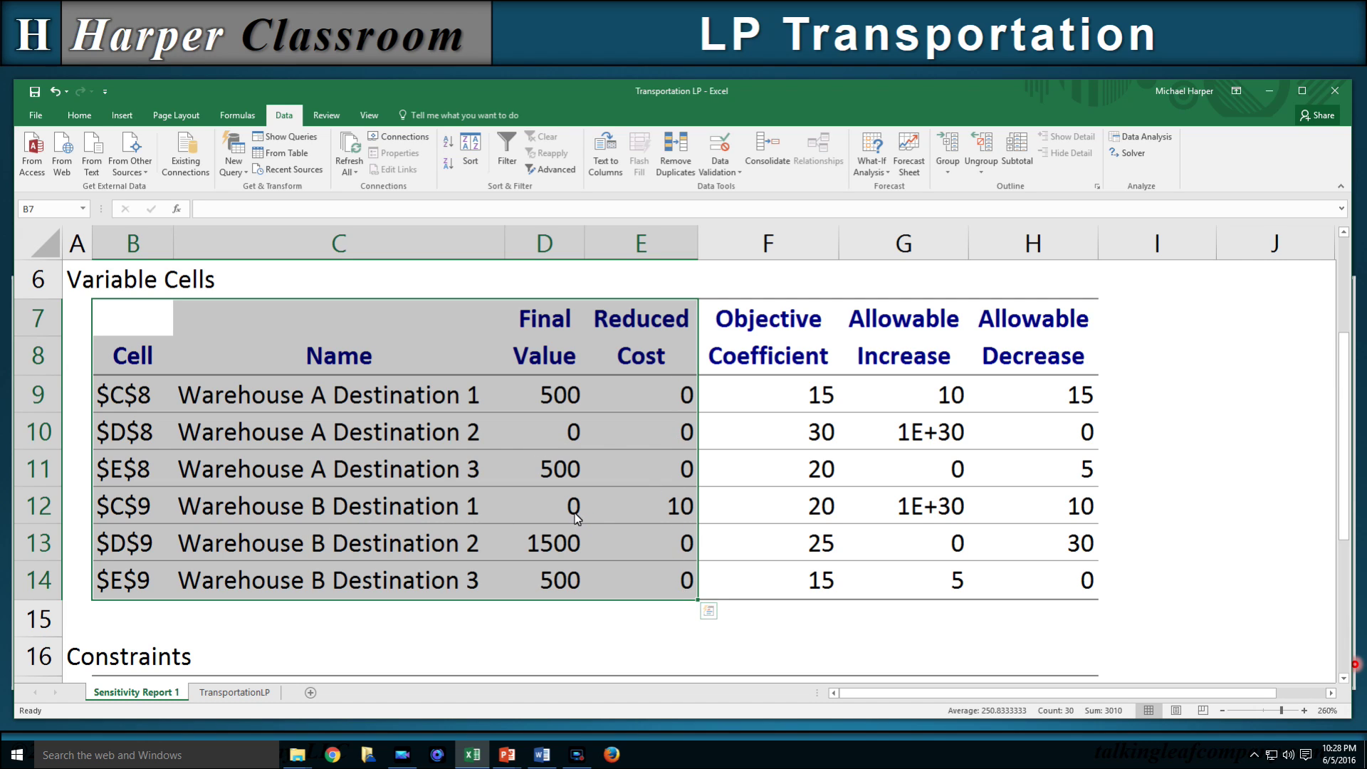
left_click(318, 506)
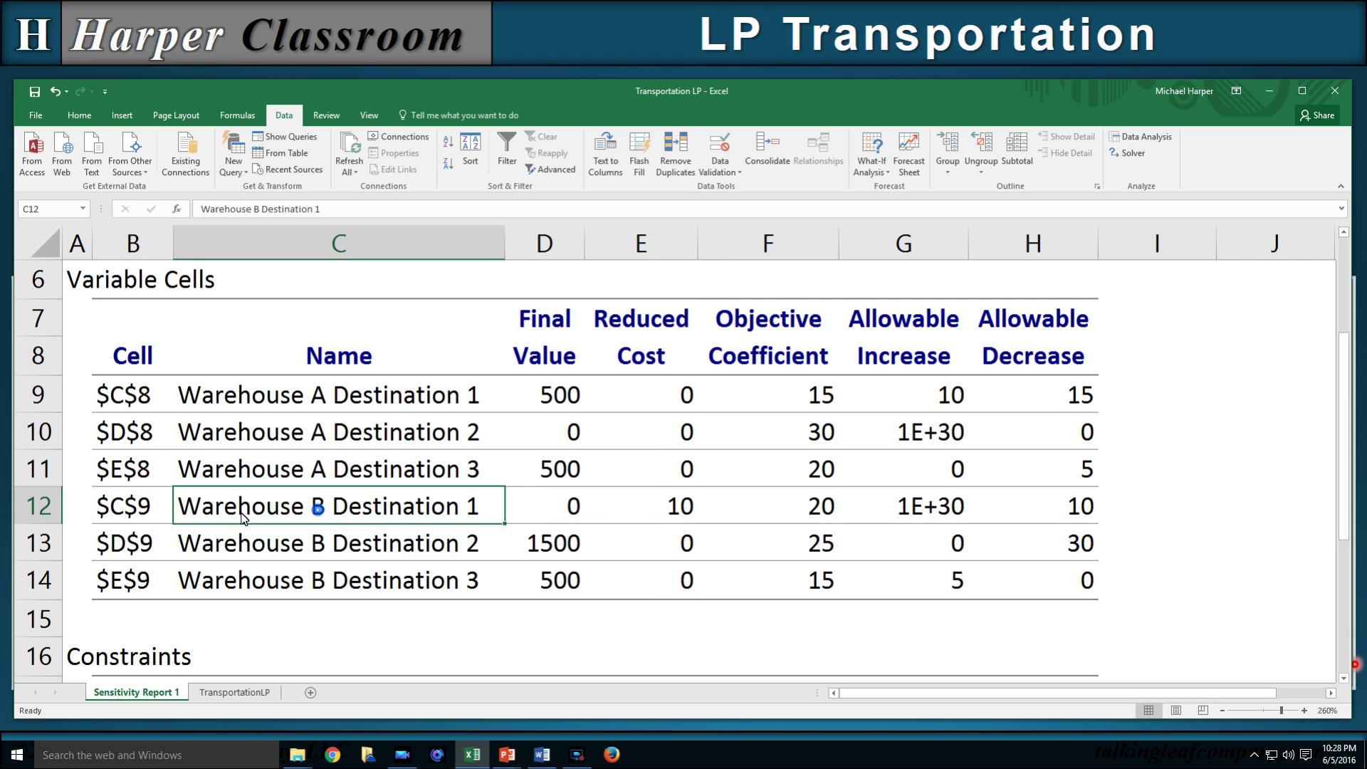
left_click_drag(138, 511, 680, 507)
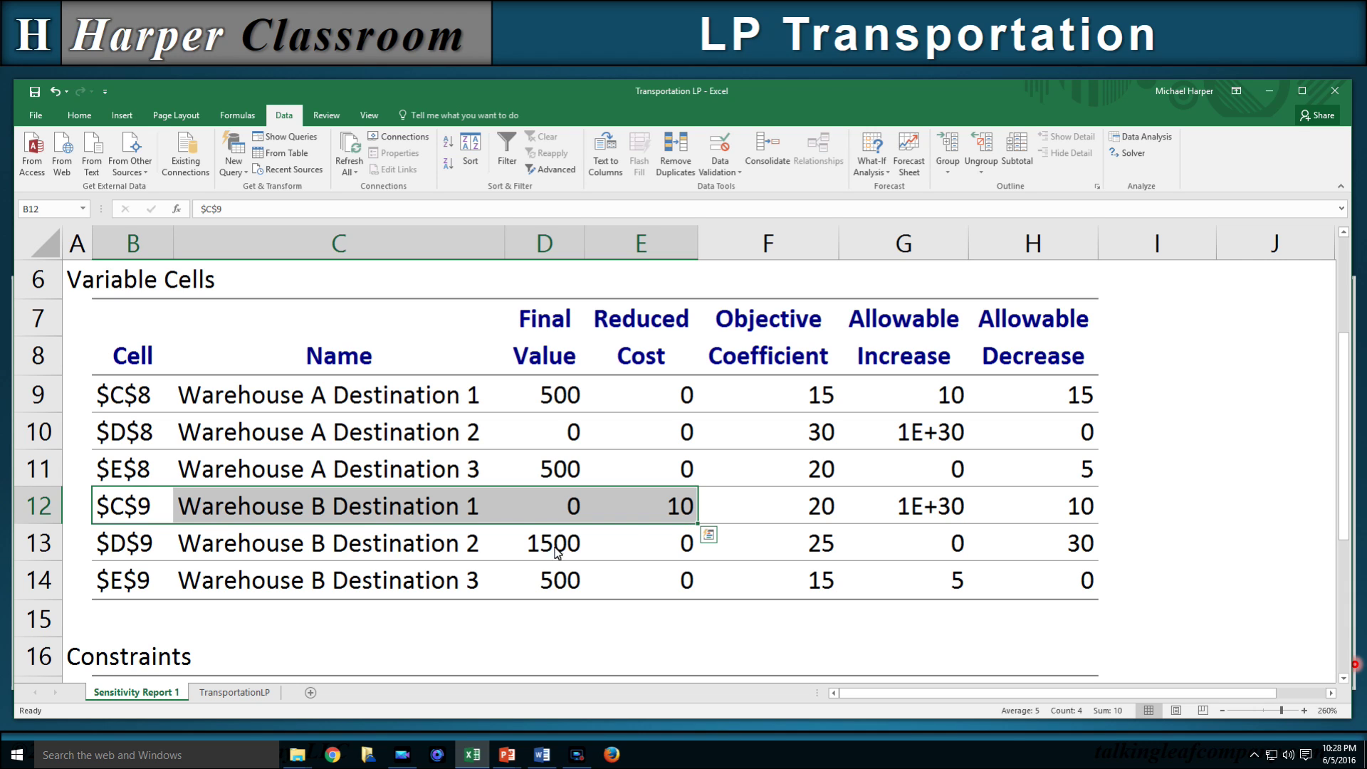
left_click(245, 692)
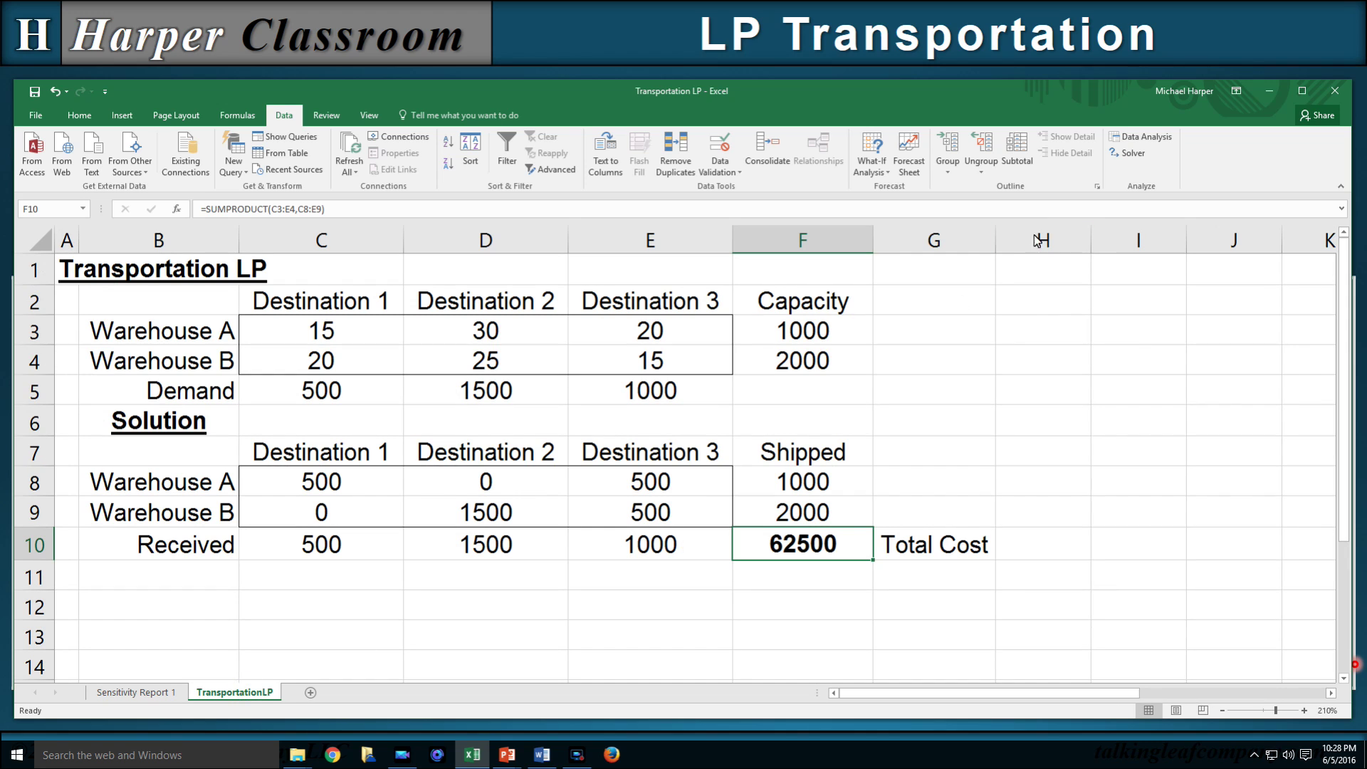
Add the Solver constraint $C$9 >= 1, re-solve, and keep the 62510 solution.
left_click(1133, 155)
left_click(1221, 396)
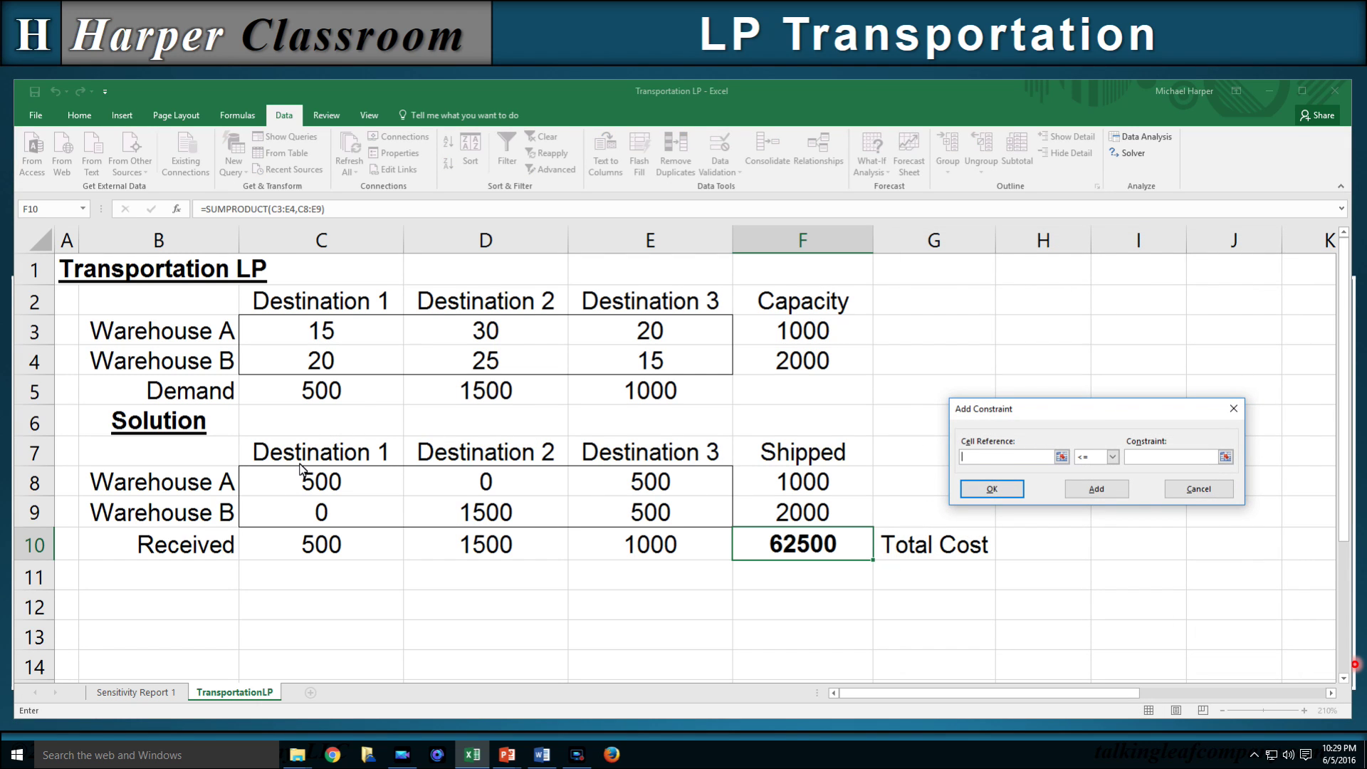
left_click(328, 514)
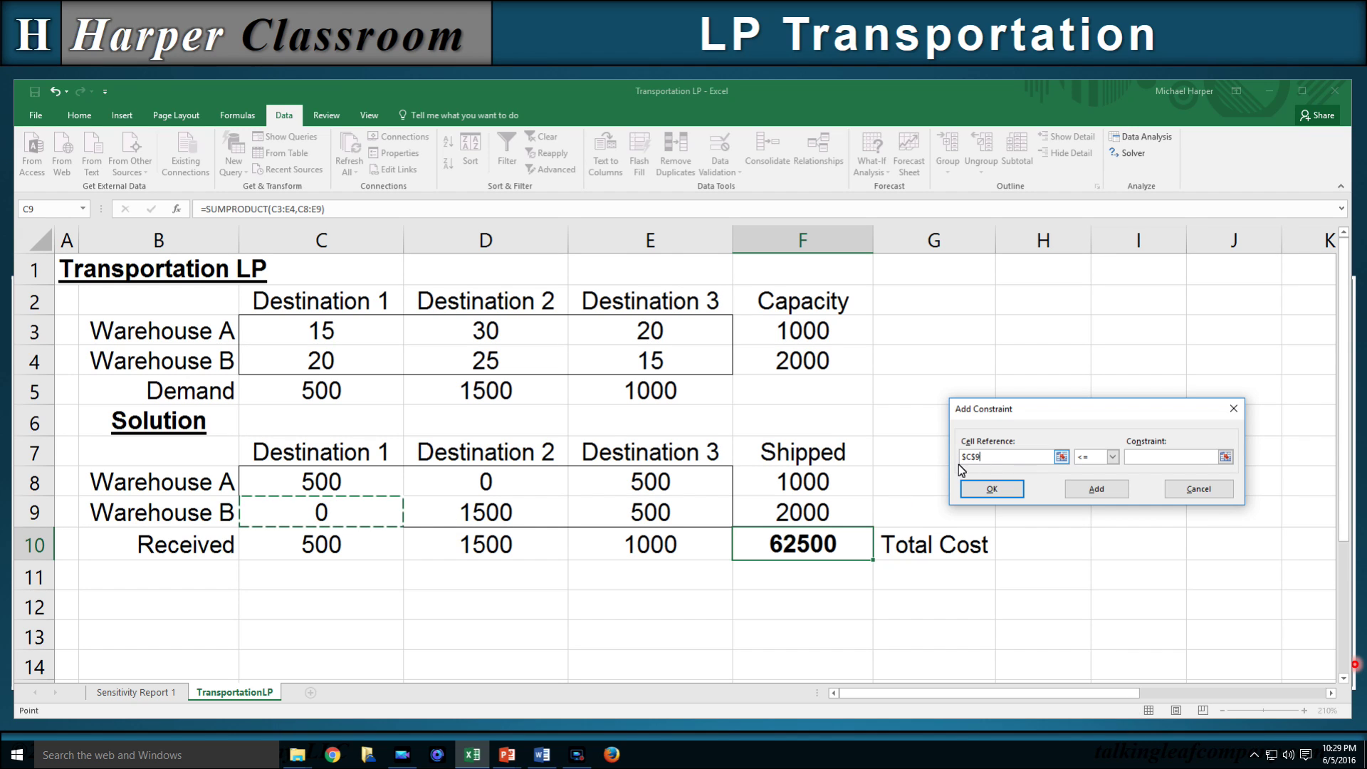
left_click(1113, 457)
left_click(1090, 490)
left_click(1147, 459)
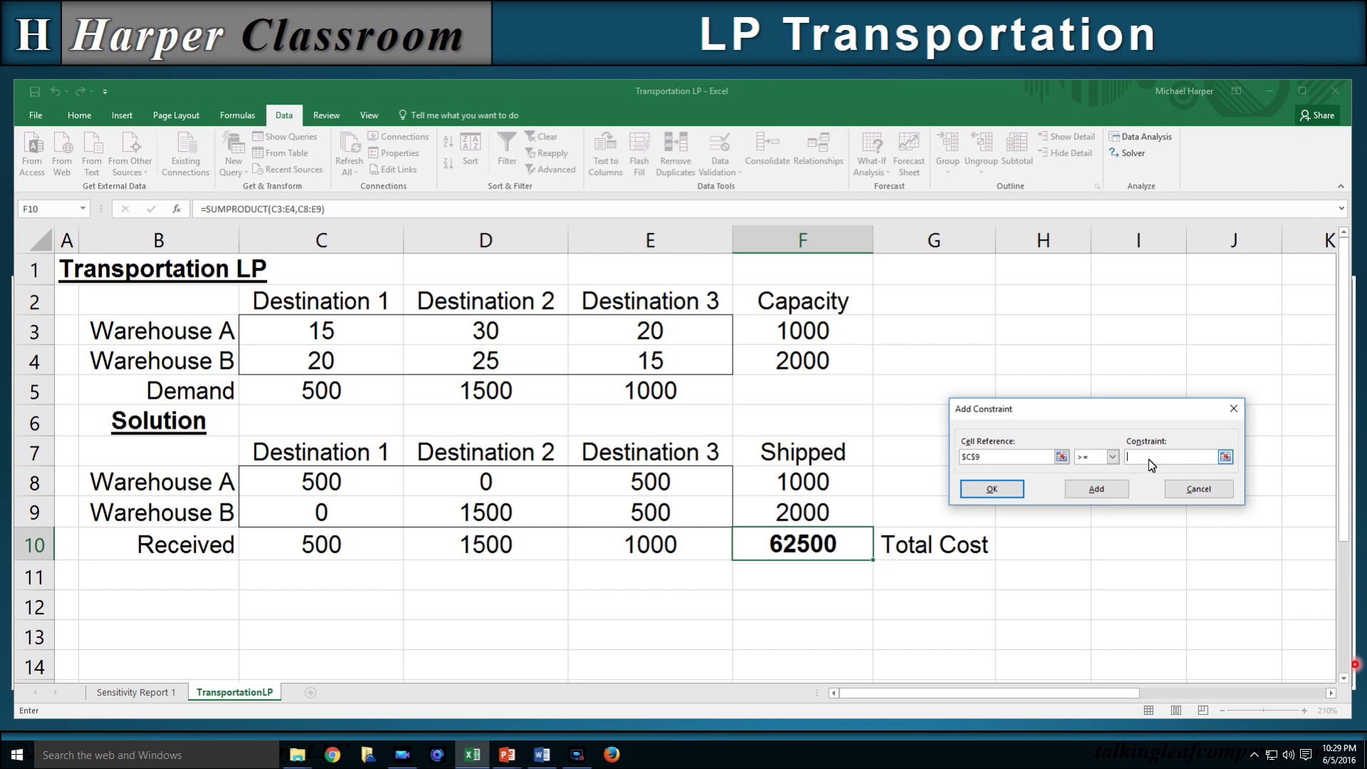
left_click(992, 489)
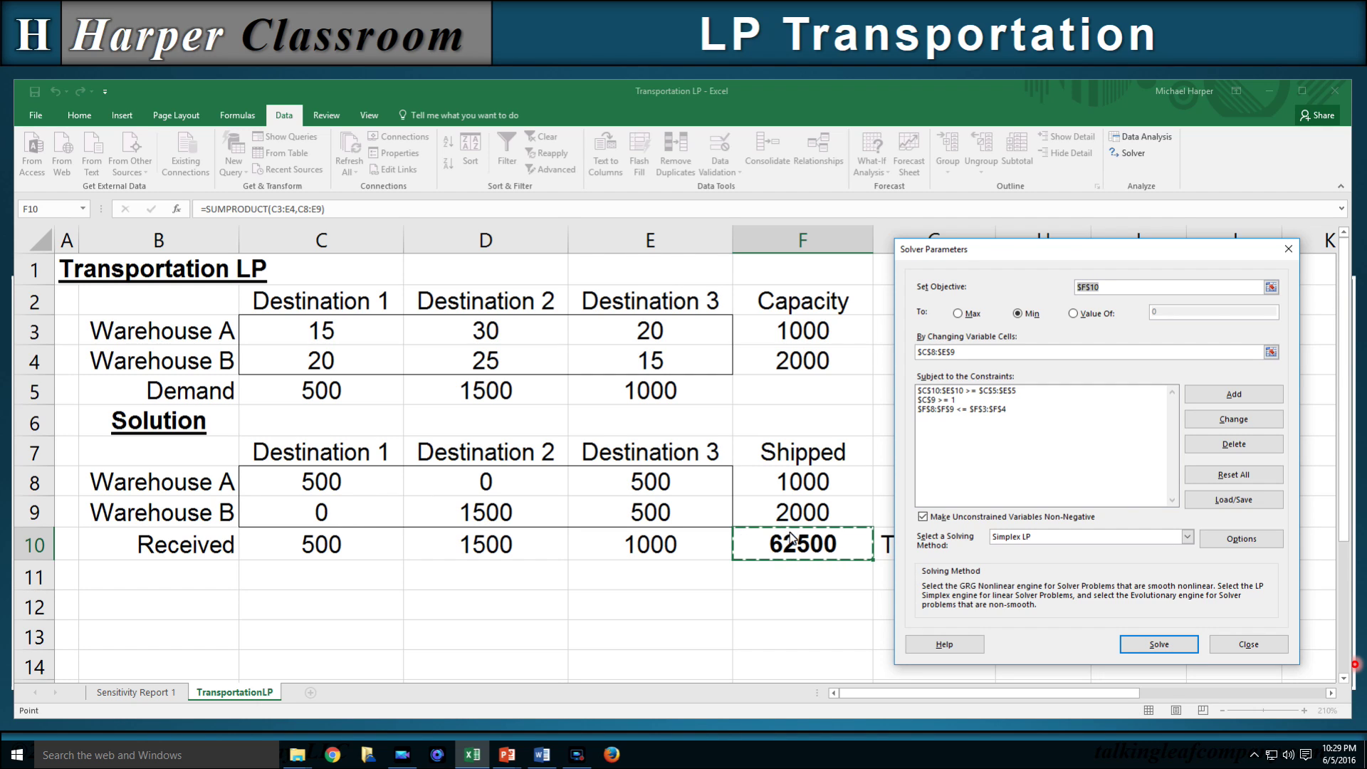
left_click(1154, 645)
key("Return")
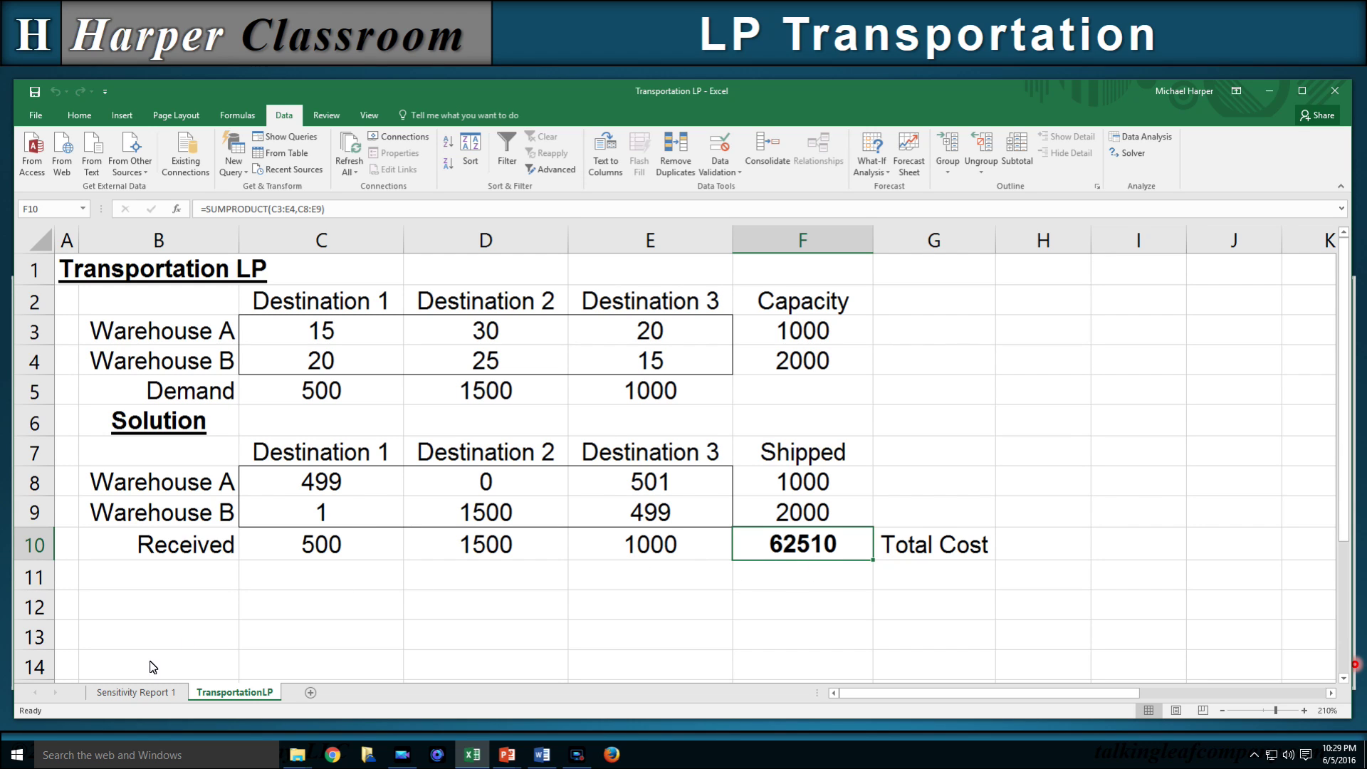
In Sensitivity Report 1, highlight the Warehouse A–Destination 2 row and its reduced cost.
left_click(138, 696)
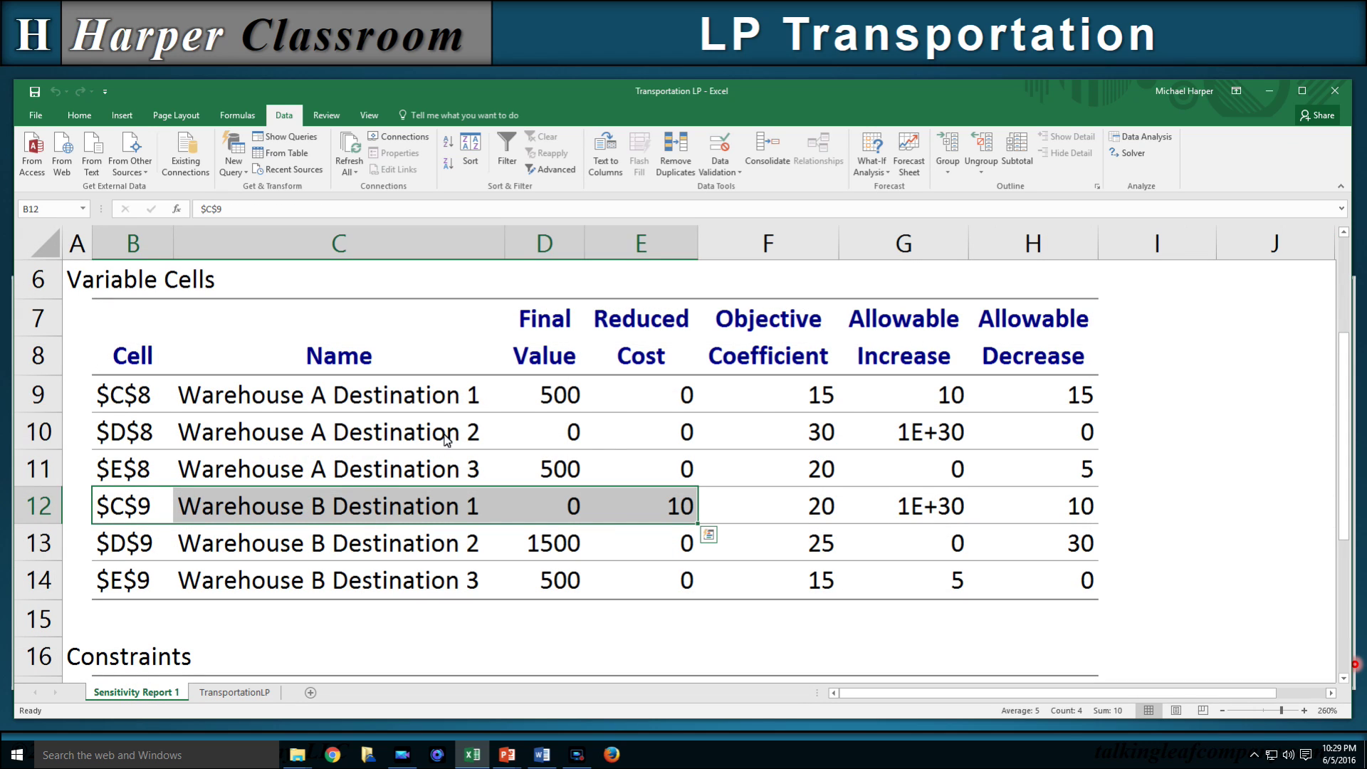
left_click_drag(262, 432, 649, 458)
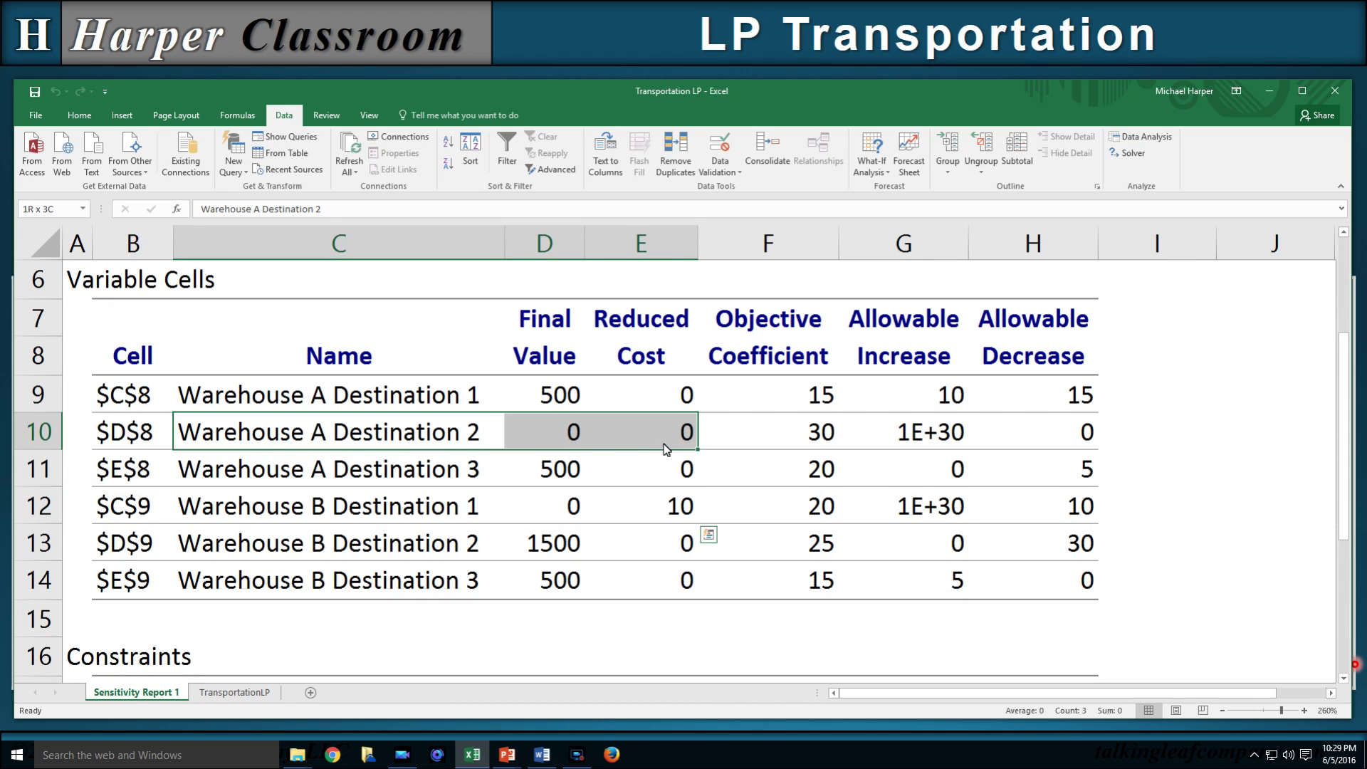
left_click(388, 478)
left_click_drag(276, 431, 653, 437)
Back on TransportationLP, delete the $C$9 >= 1 constraint from Solver.
left_click(235, 692)
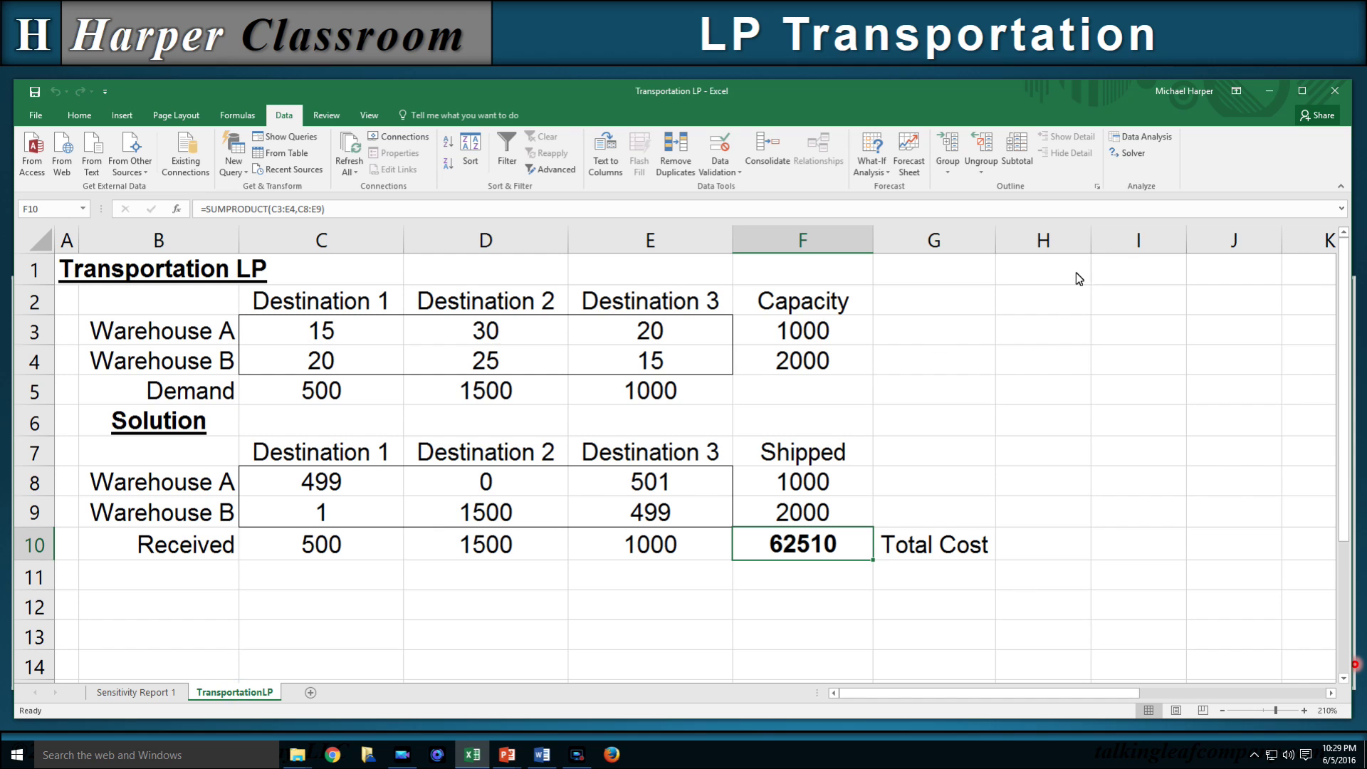
left_click(1131, 154)
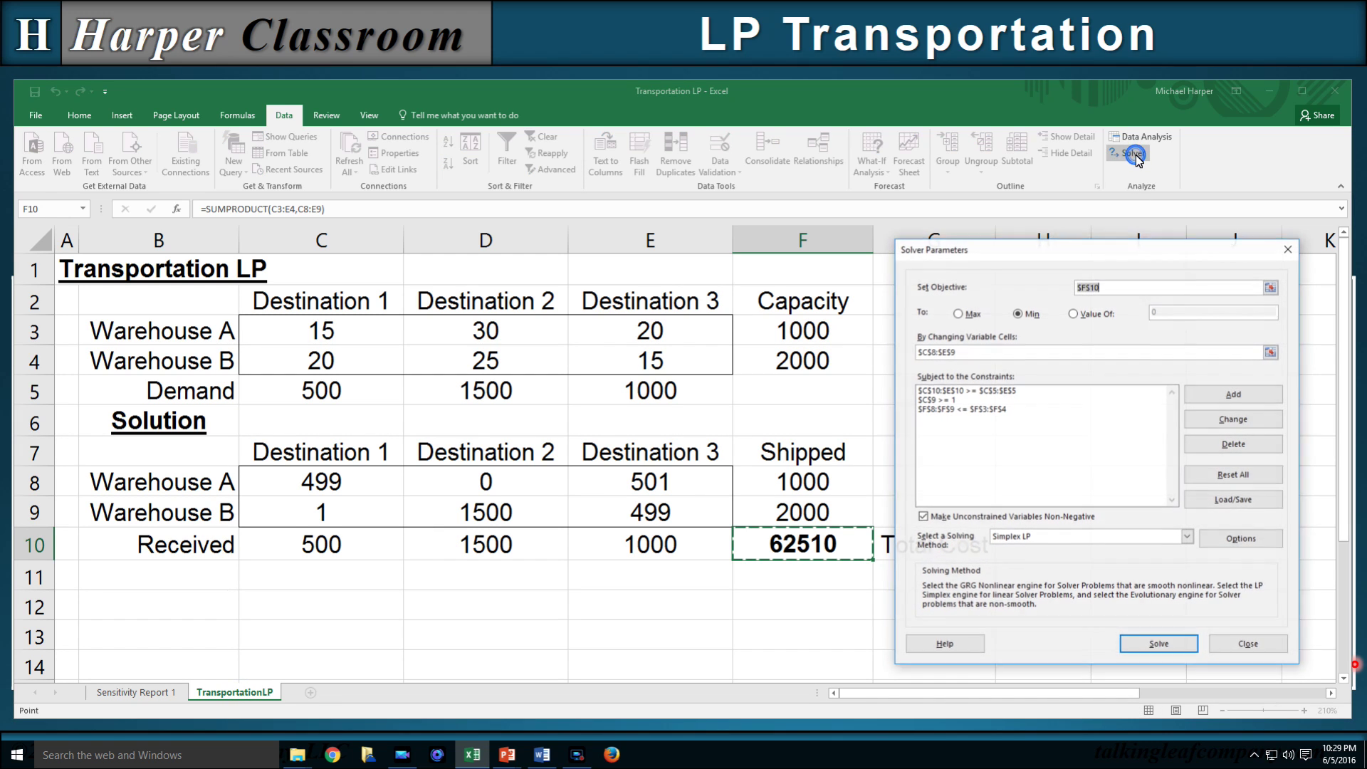
left_click(938, 400)
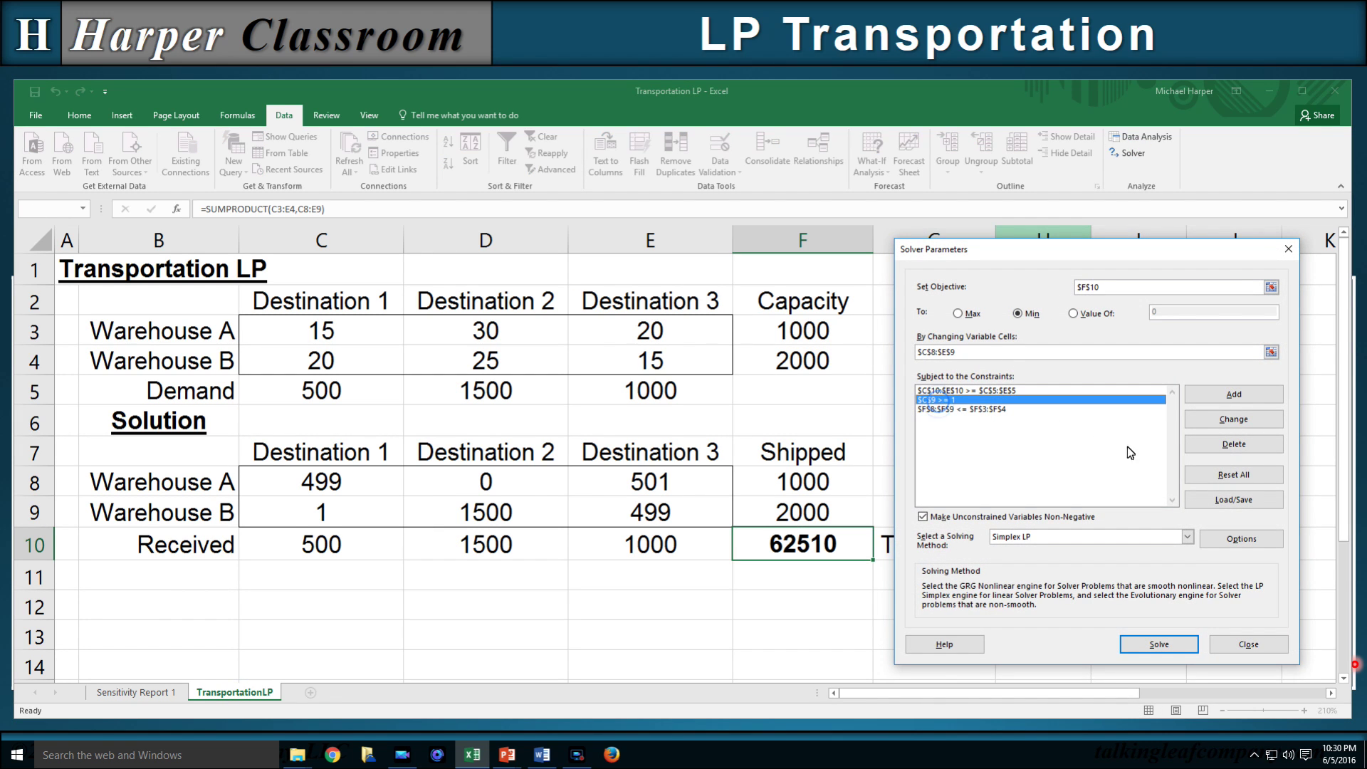
left_click(1211, 447)
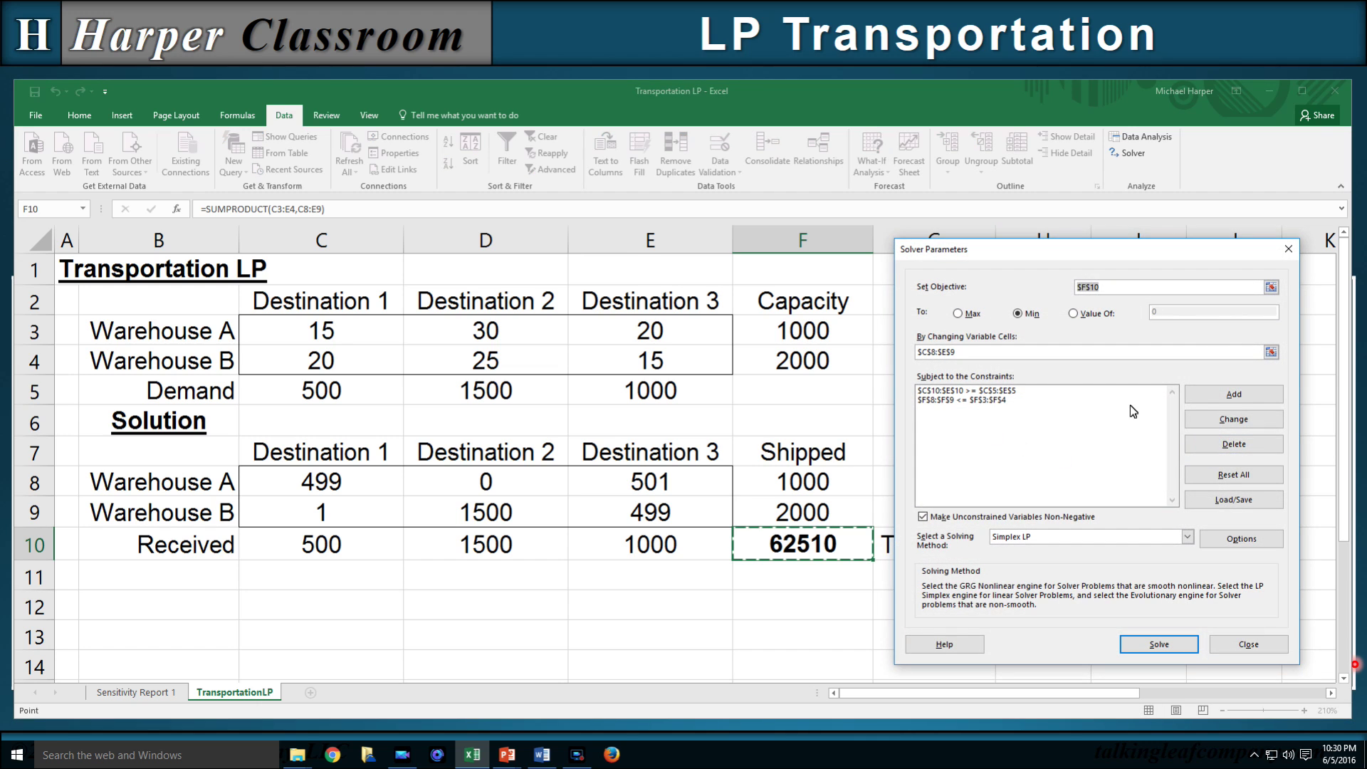
left_click(1228, 394)
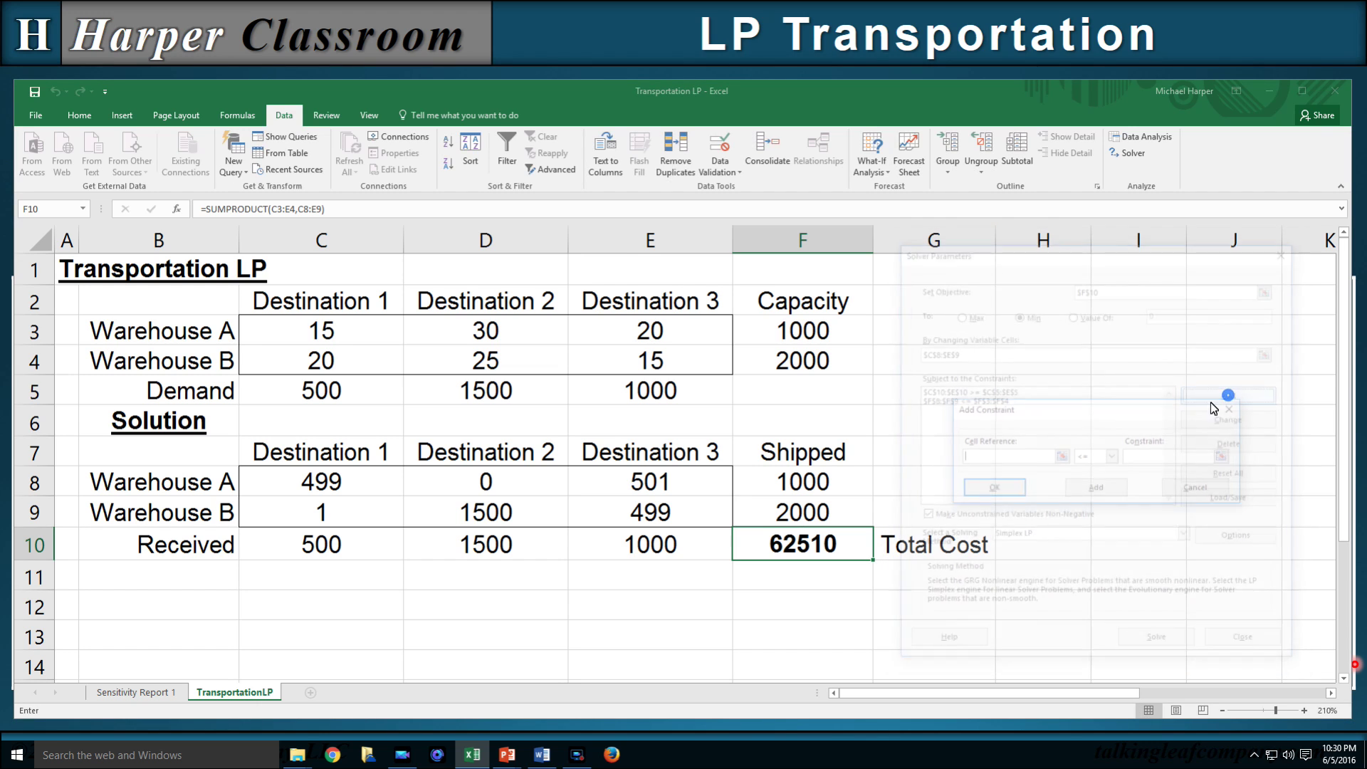
Add the constraint $D$8 >= 1, re-solve, and keep the 62500 solution.
left_click(496, 484)
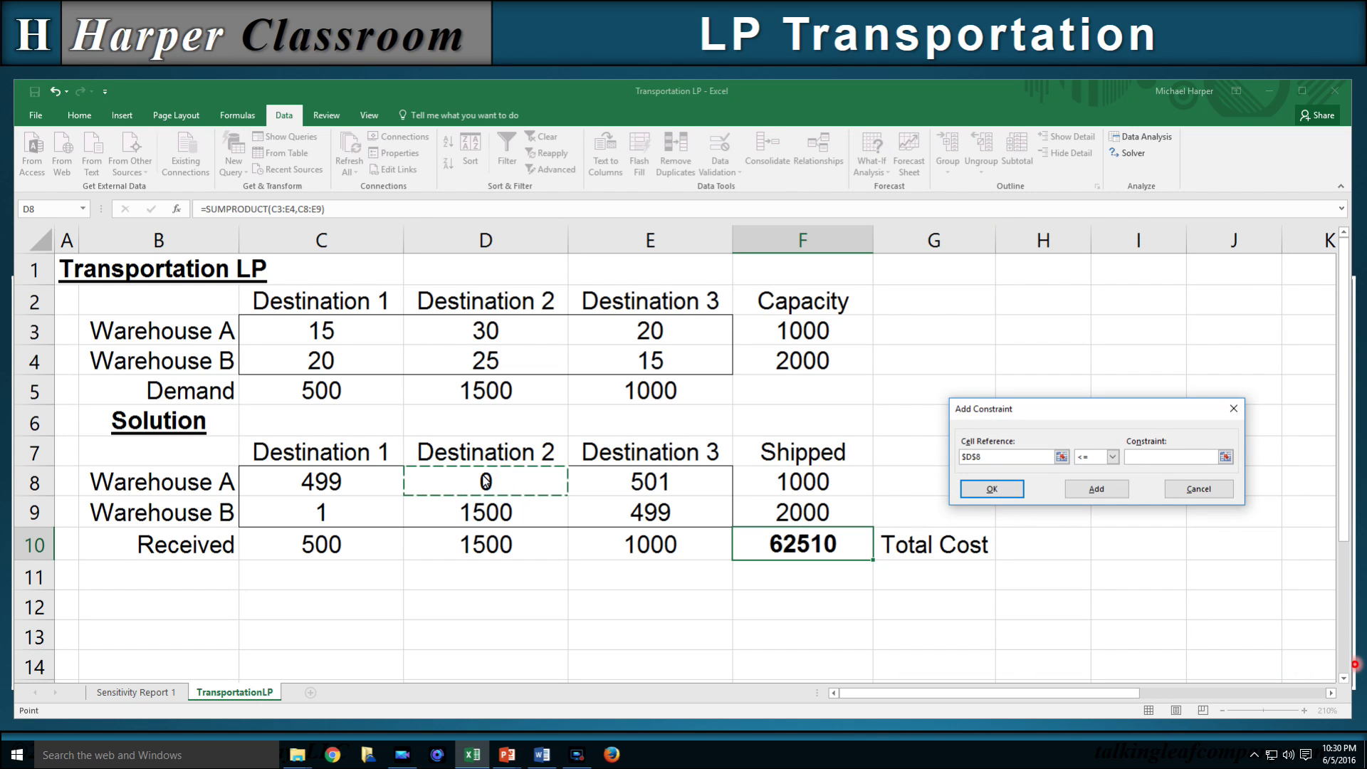
left_click(1114, 457)
left_click(1085, 488)
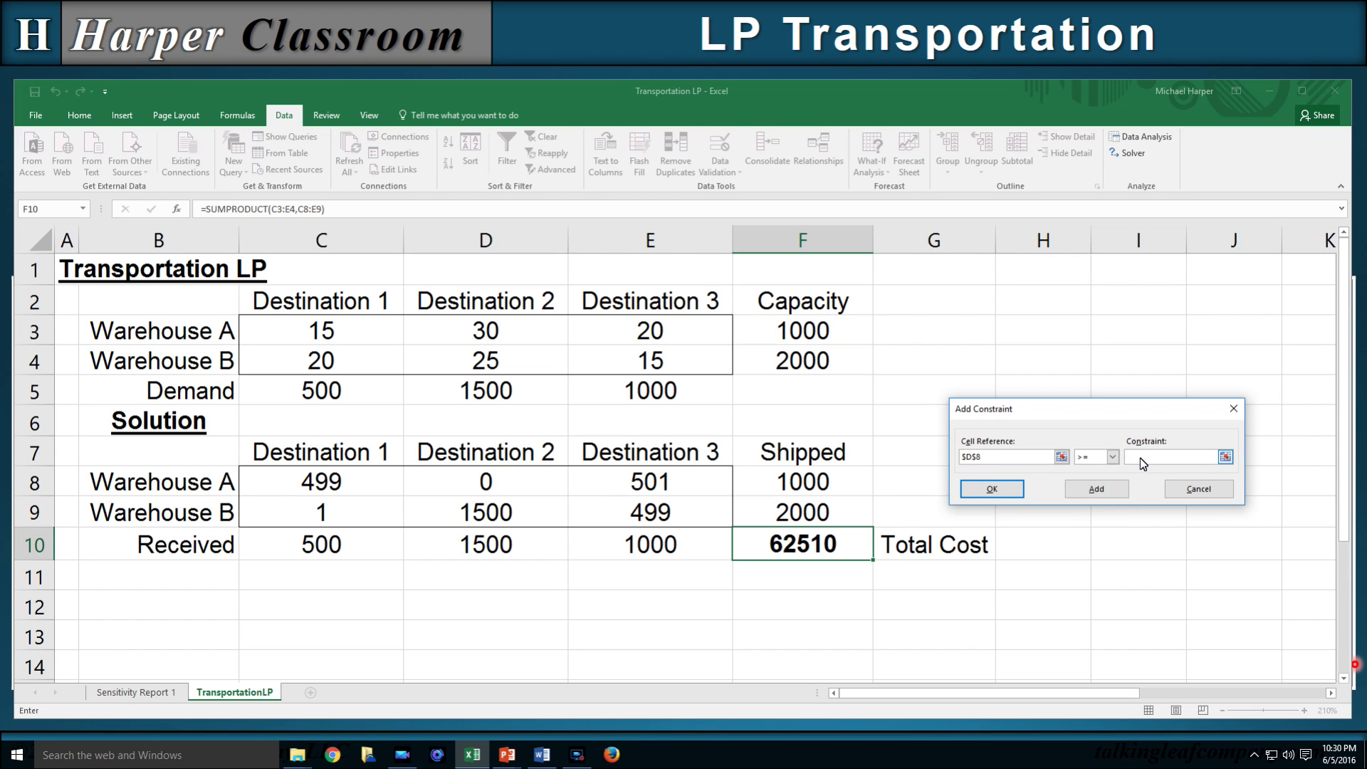
left_click(992, 488)
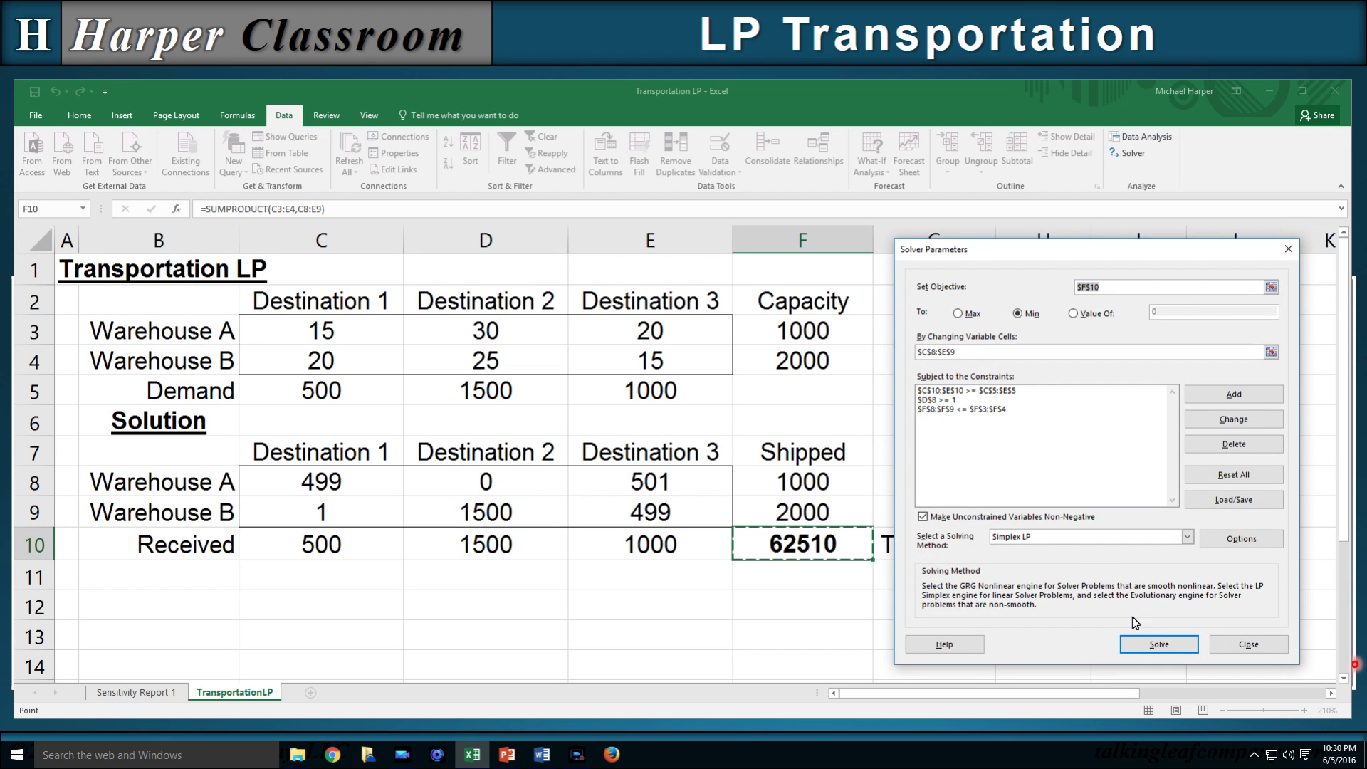
left_click(1153, 644)
key("Return")
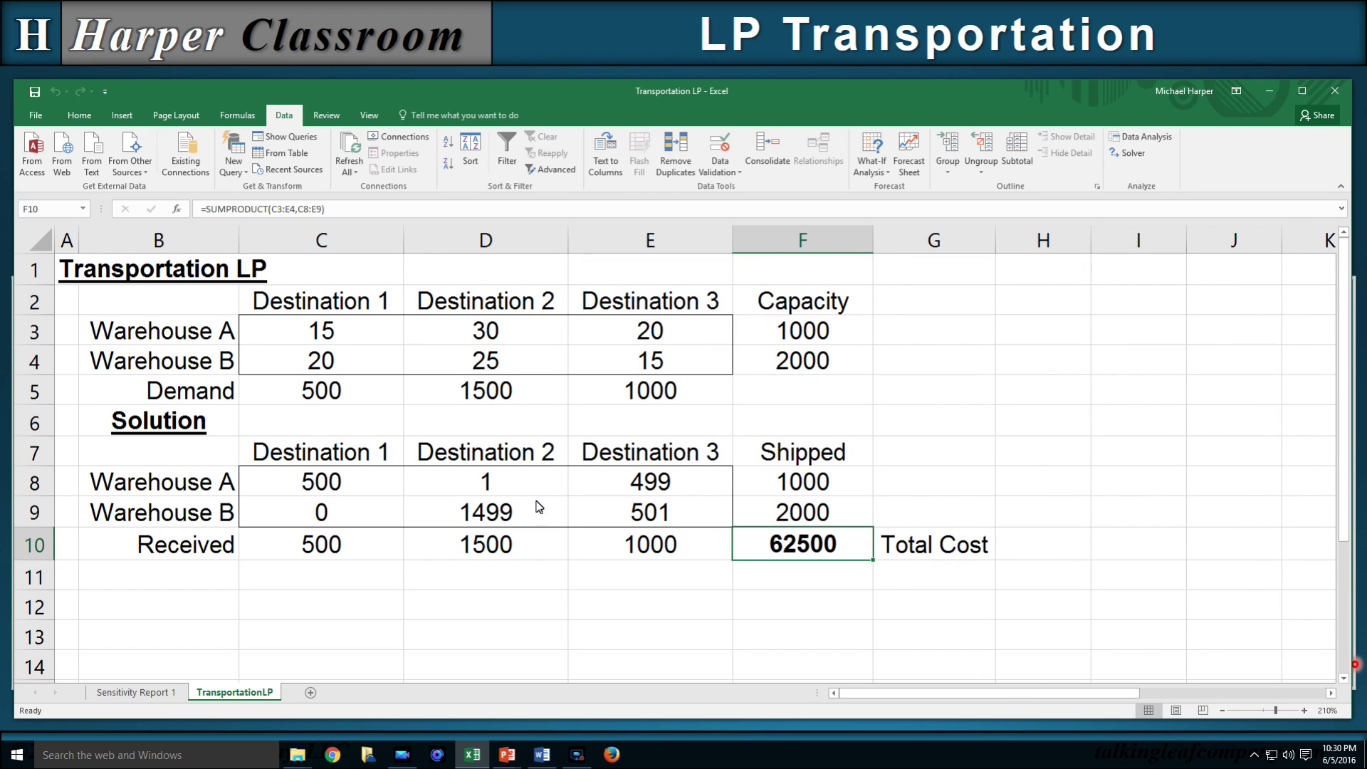
left_click_drag(613, 487, 569, 507)
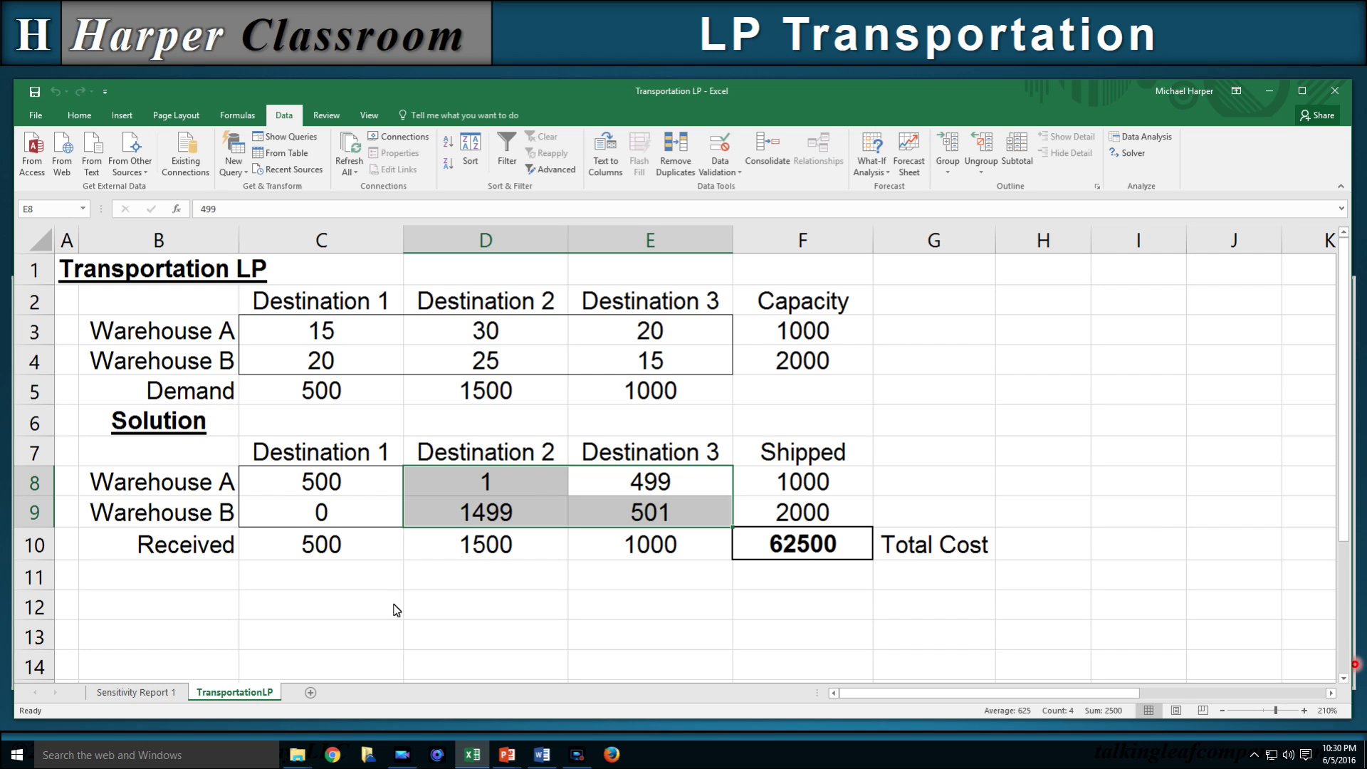
Enter the label 'A2 Increase=' in C12 and the value 1 in D12.
left_click(357, 603)
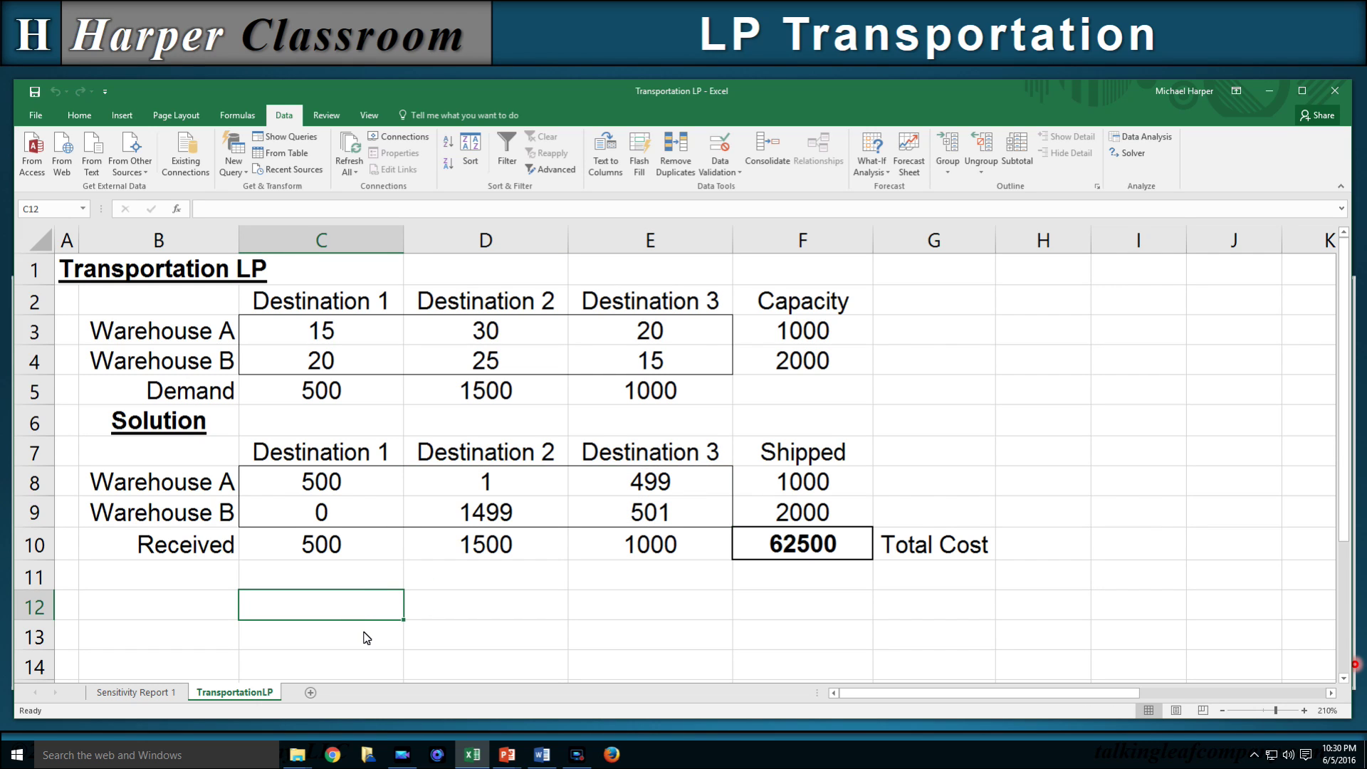
type("A")
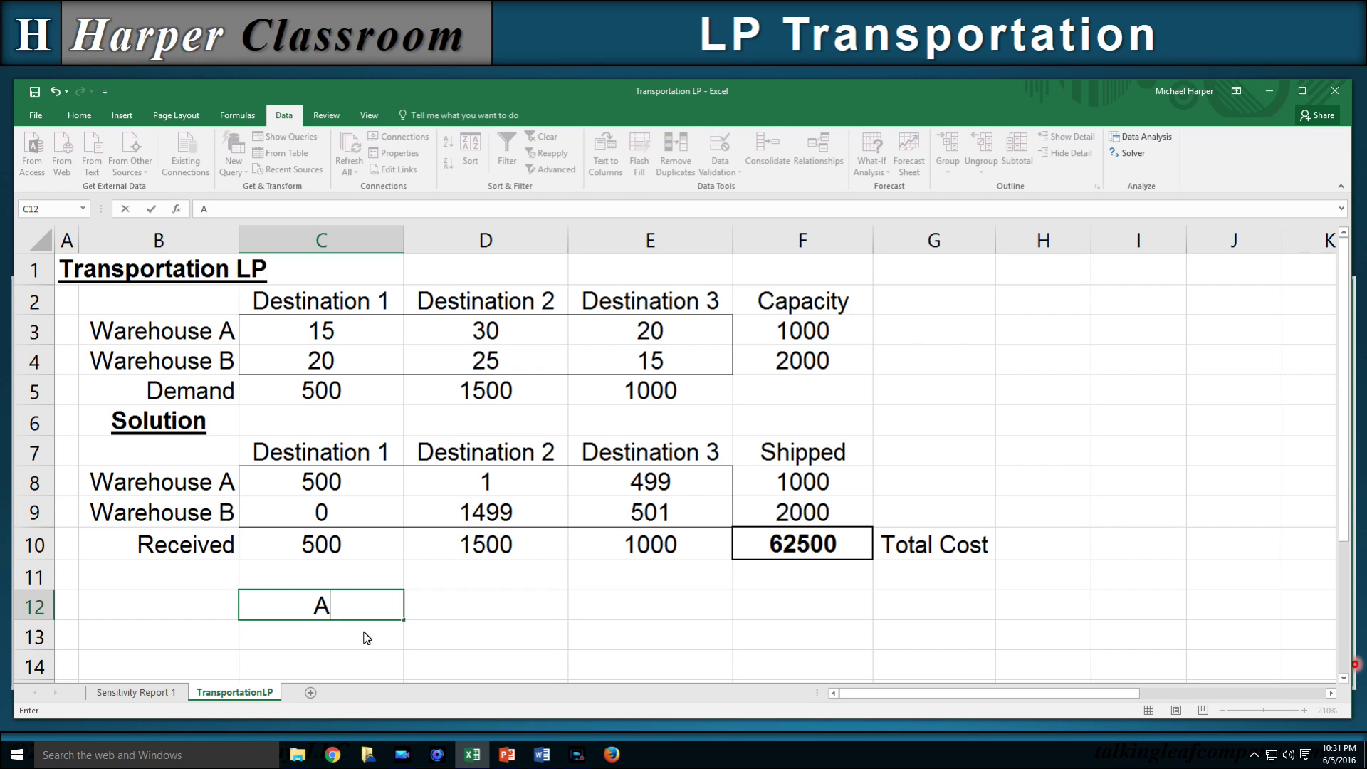
type("2 Incre")
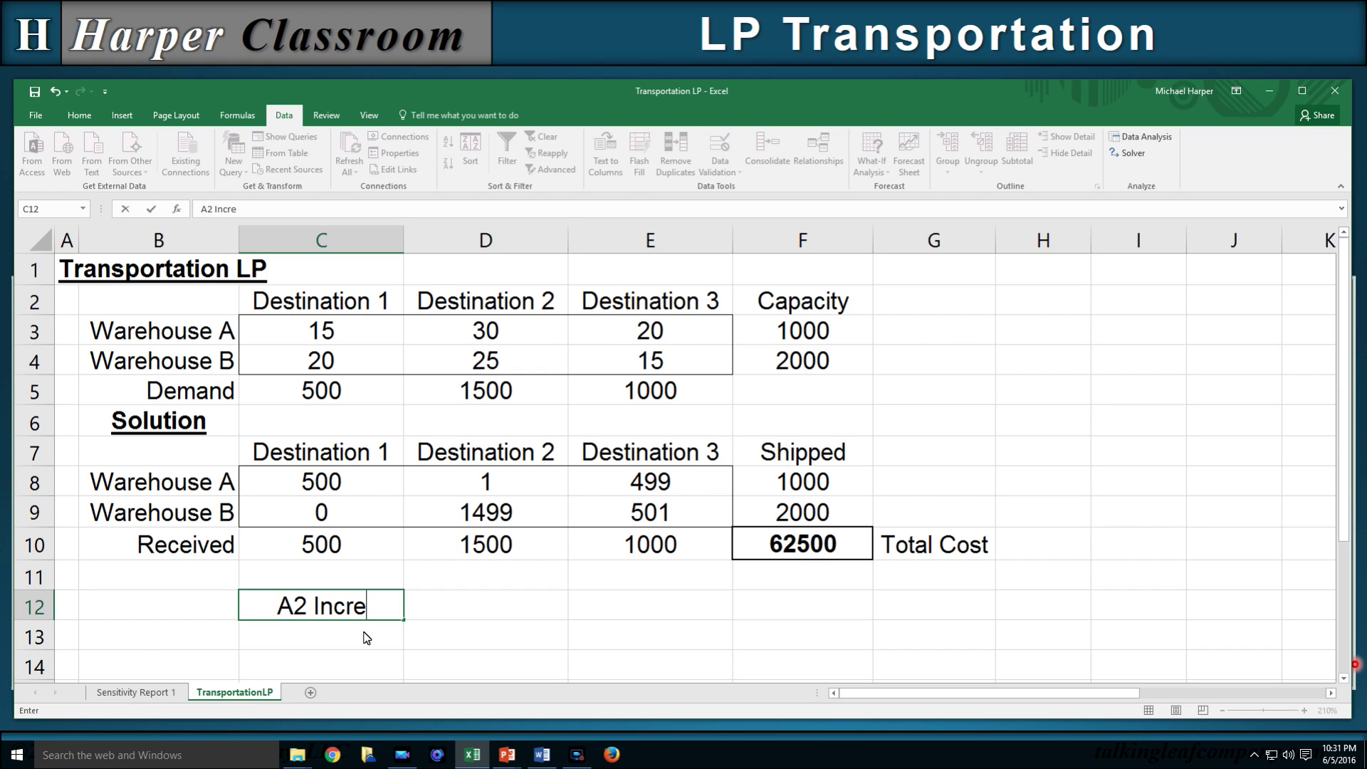
type("ase=")
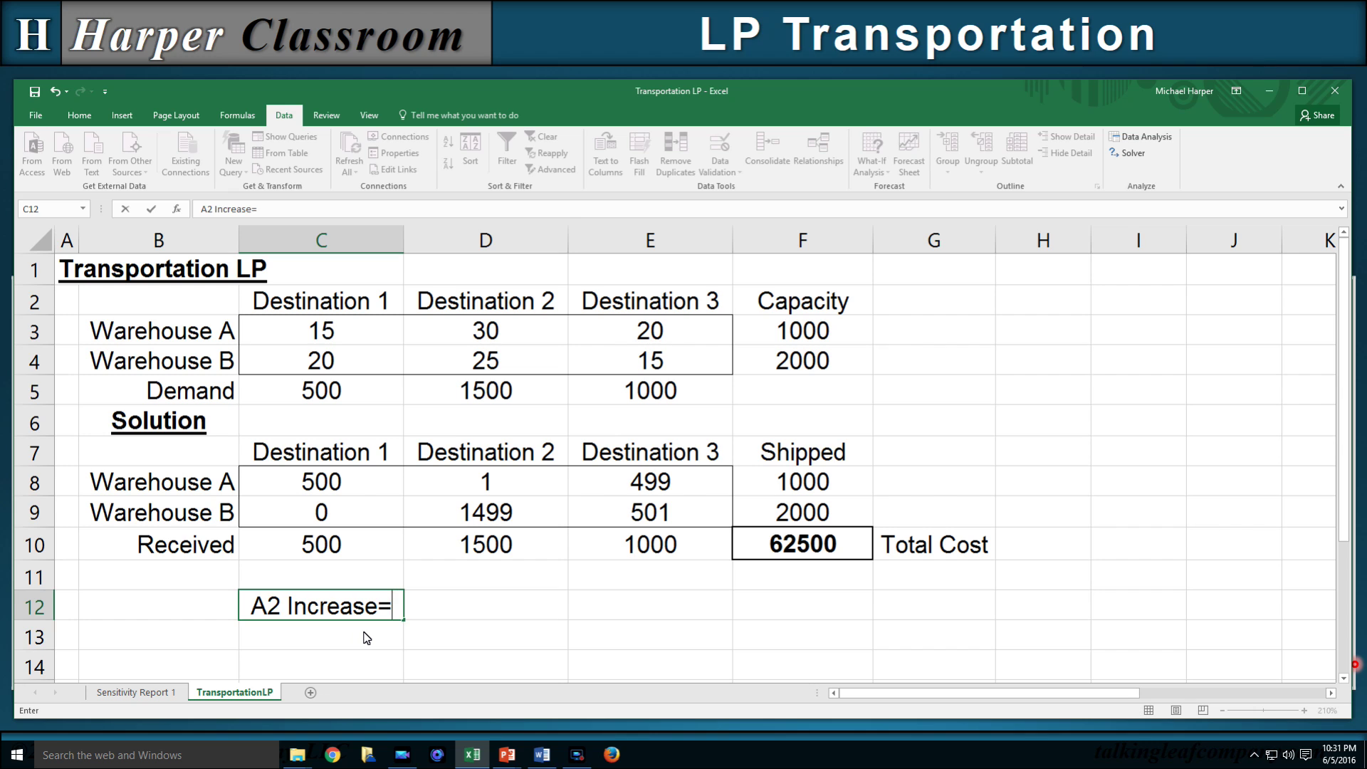
key("Return")
key("Up")
key("Right")
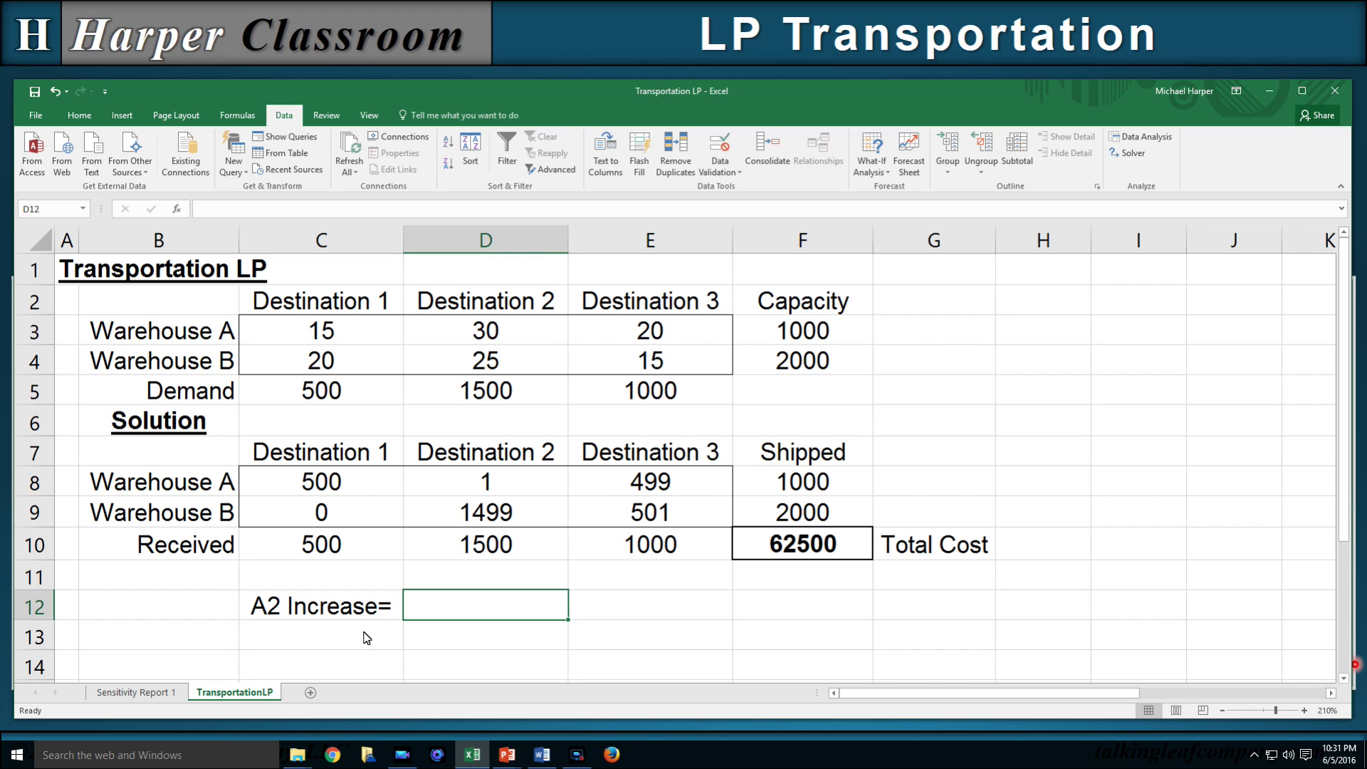
type("1")
key("Return")
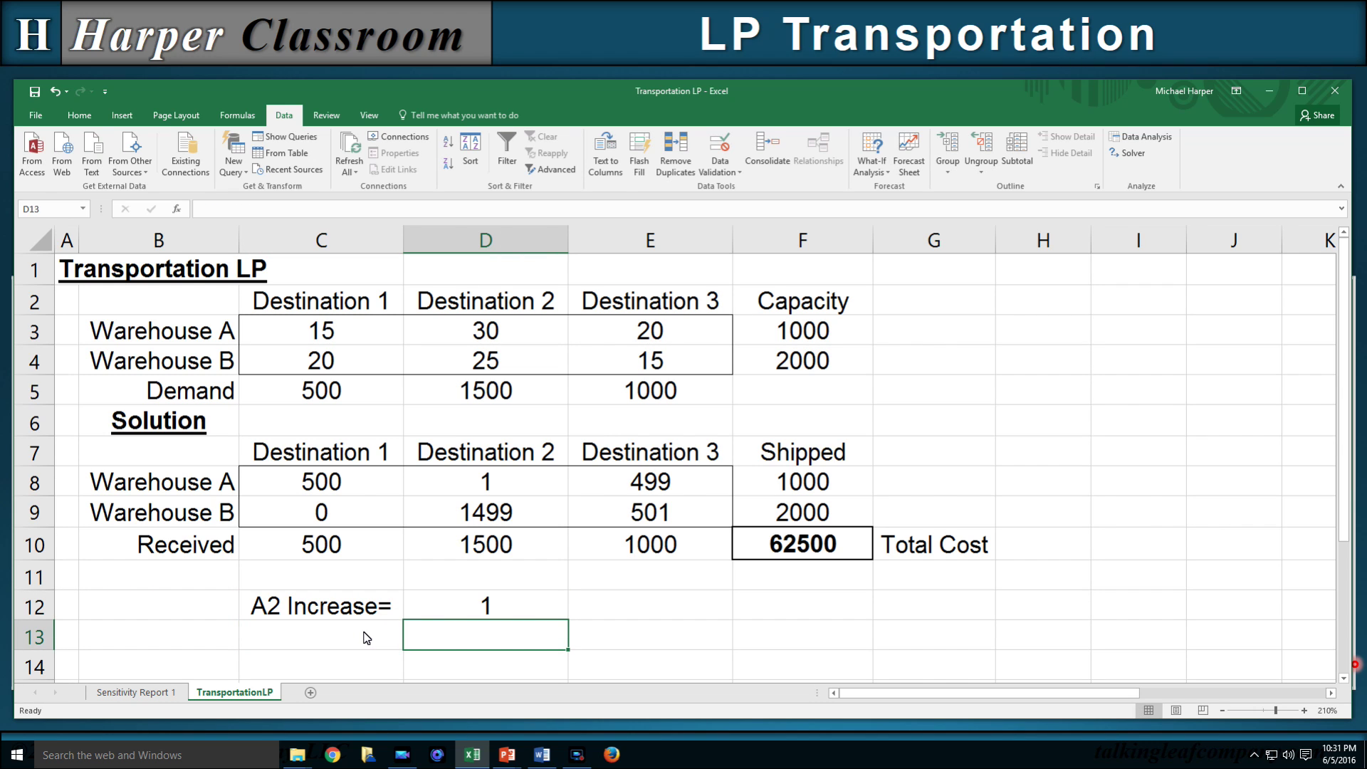
Change the $D$8 constraint's bound to =$D$12, re-solve, and keep the 62500 solution.
left_click(1132, 154)
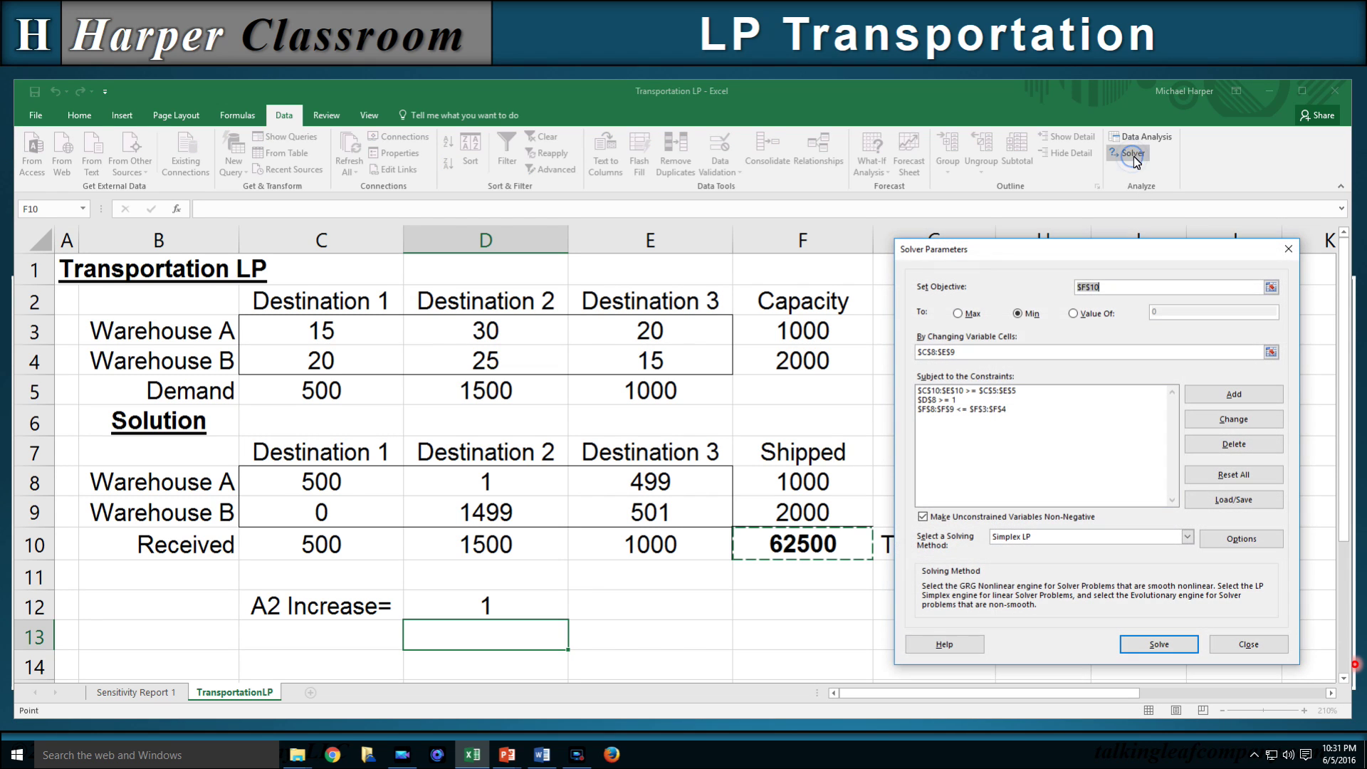
left_click(935, 400)
left_click(1224, 418)
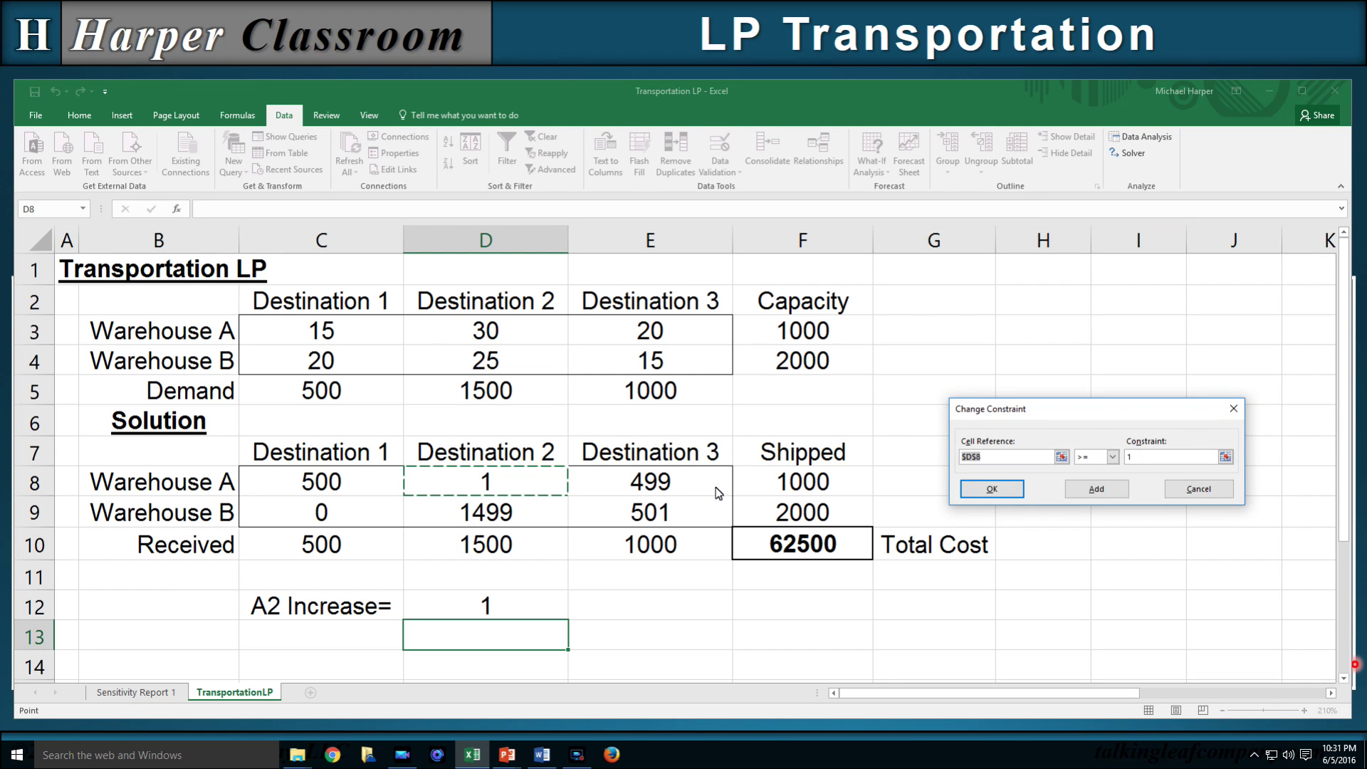
left_click(1142, 458)
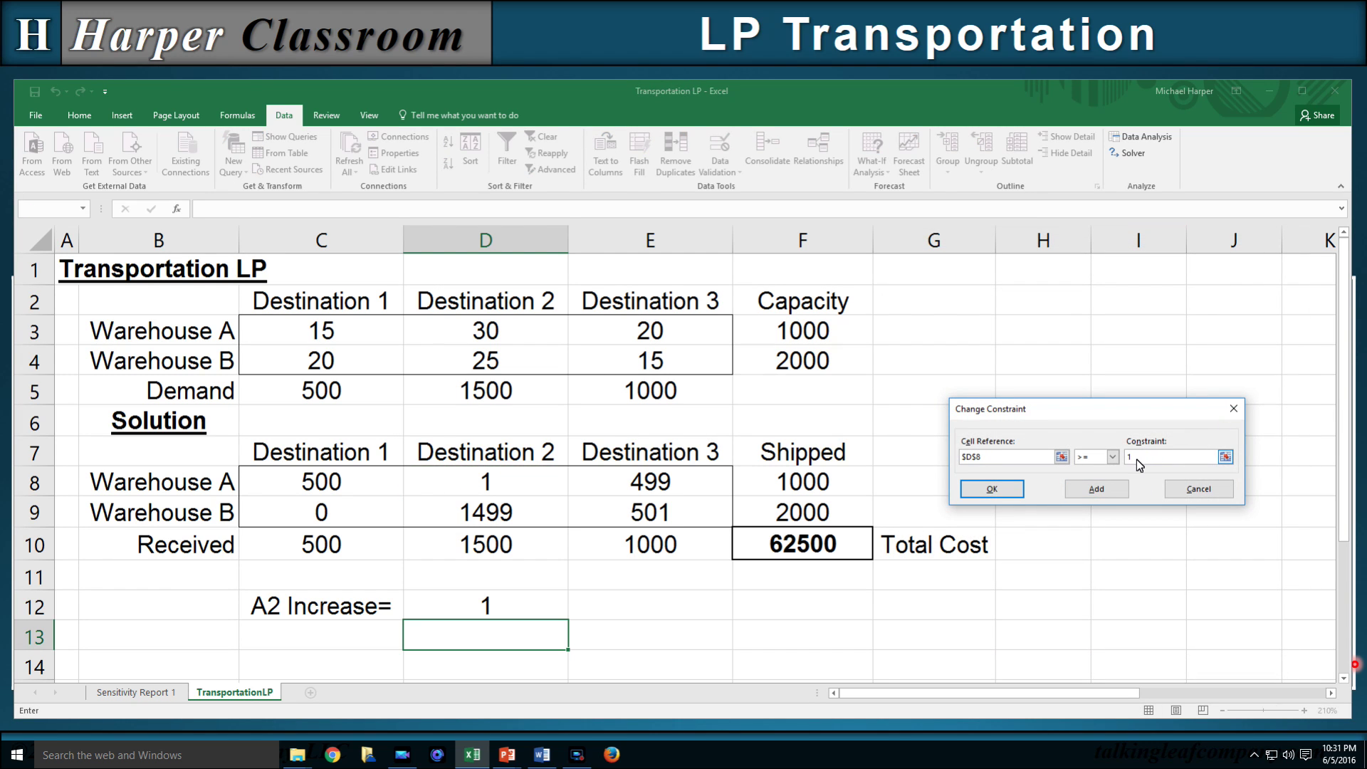
left_click(484, 605)
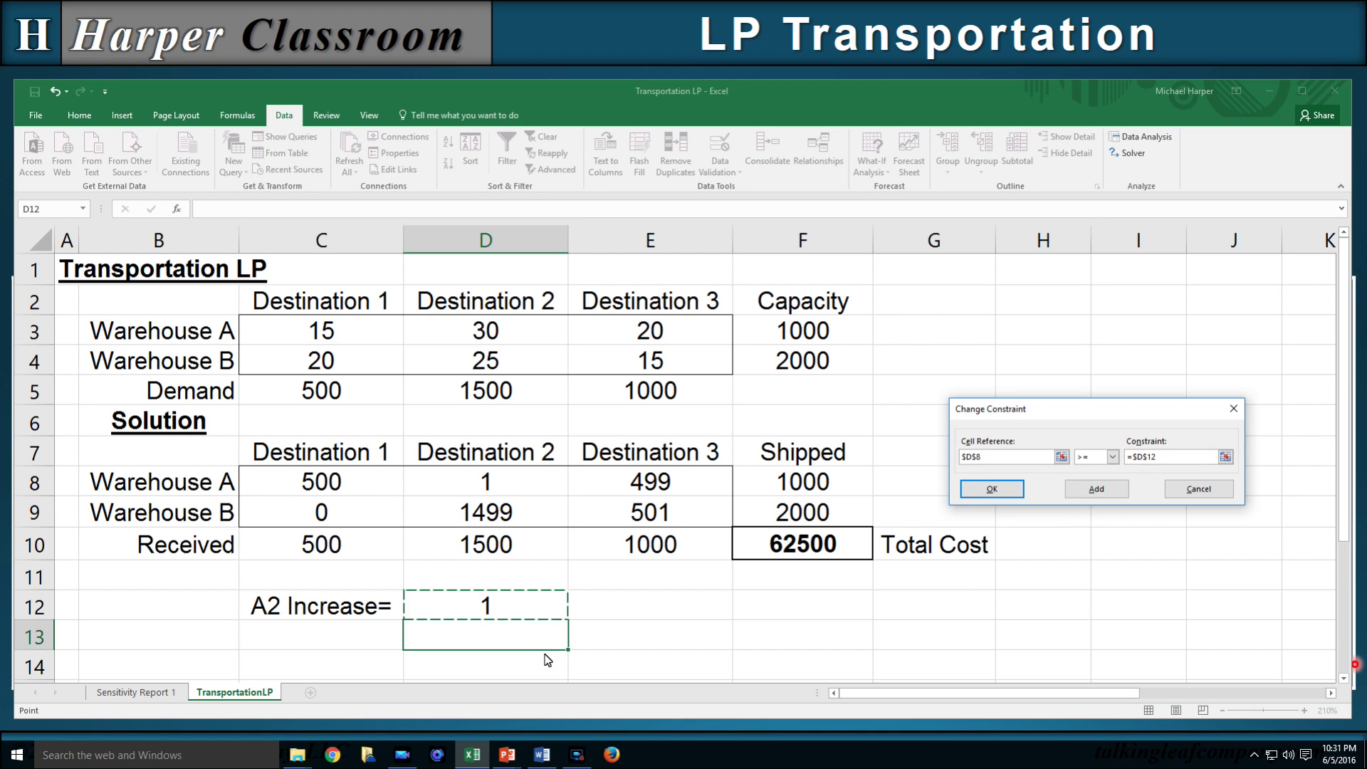
left_click(992, 488)
left_click(1194, 645)
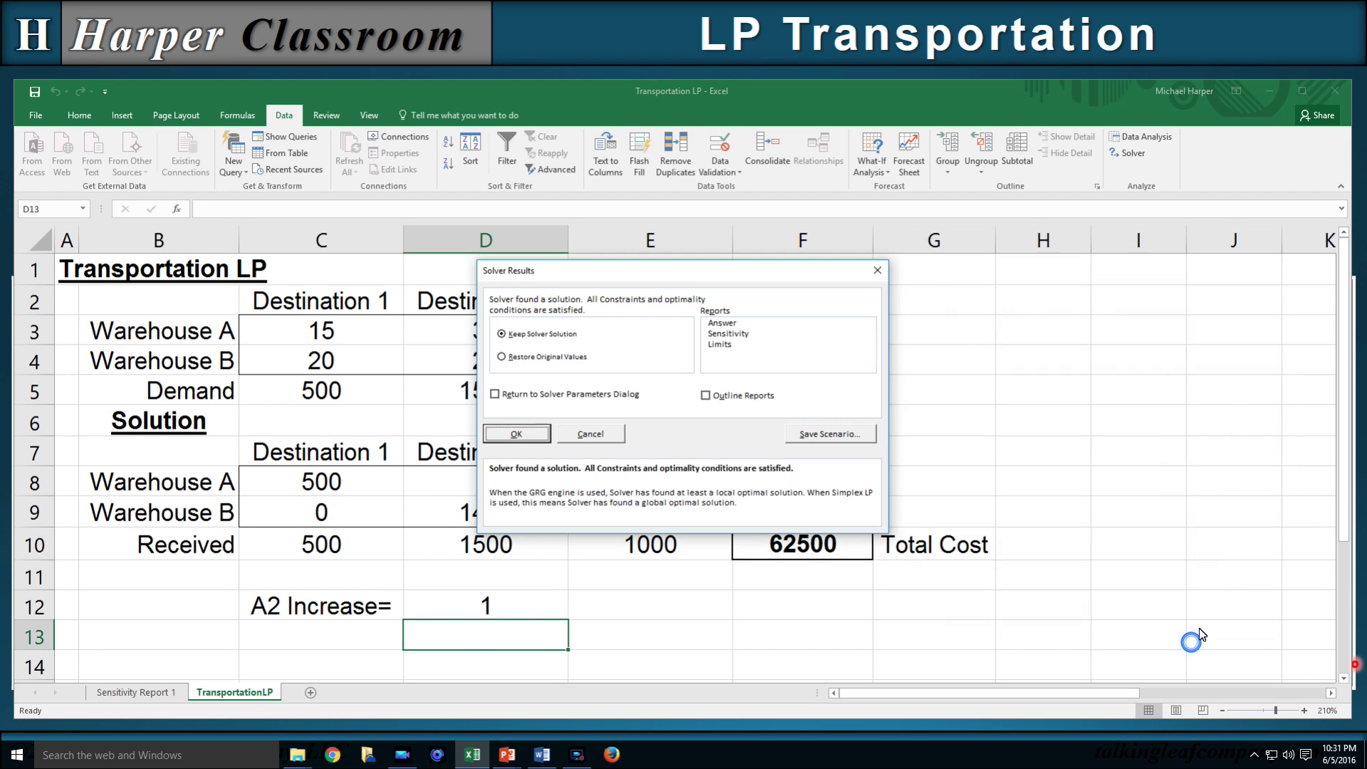
left_click(523, 432)
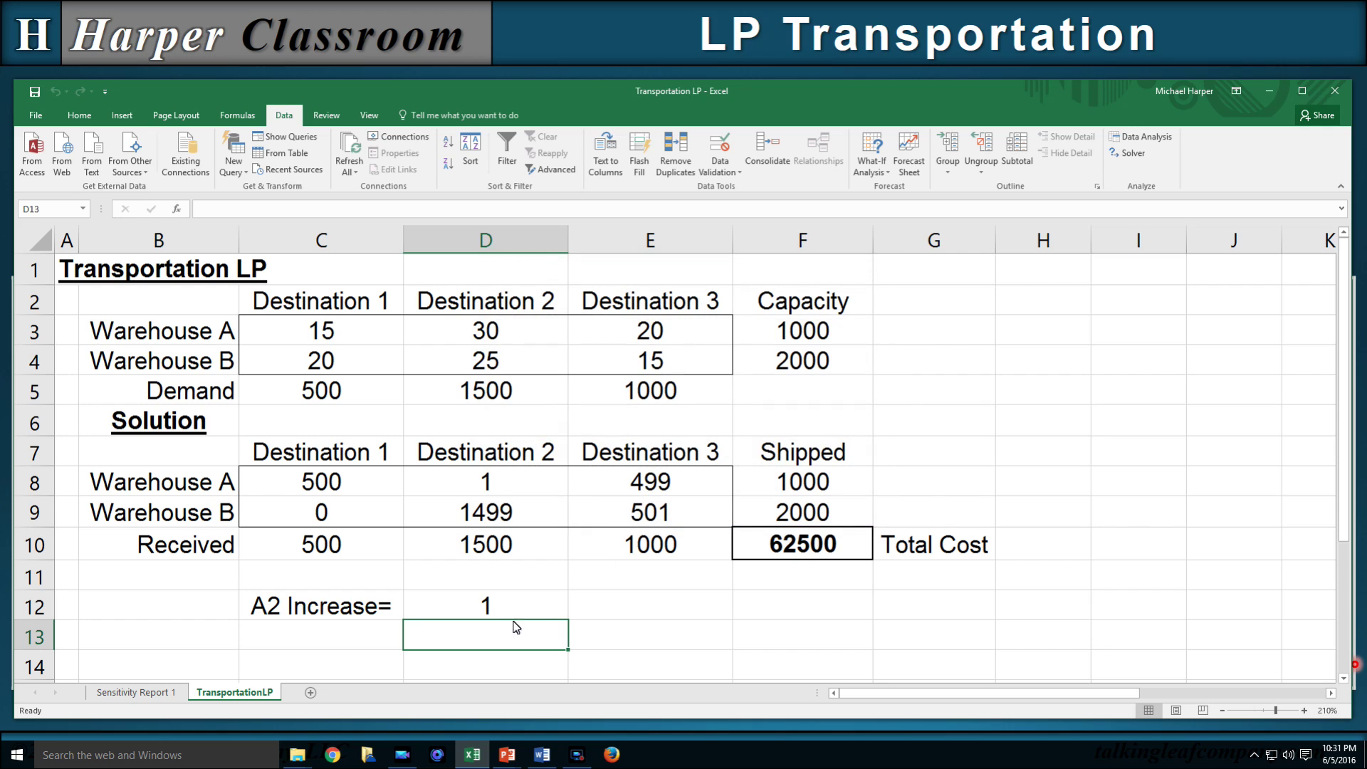
Review the A2 Increase in D12 and the current Destination 2 and 3 shipments for Warehouses A and B.
left_click(497, 606)
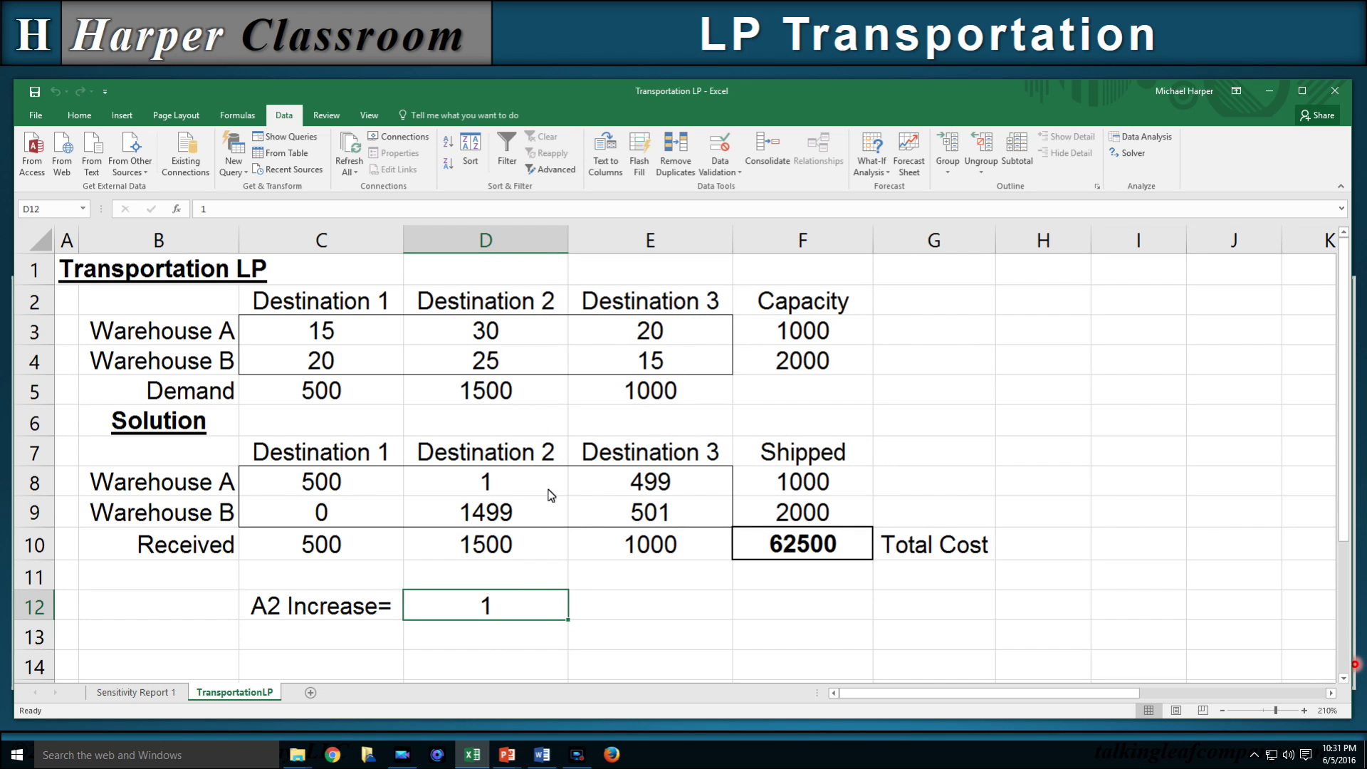
left_click(651, 501)
left_click(653, 486)
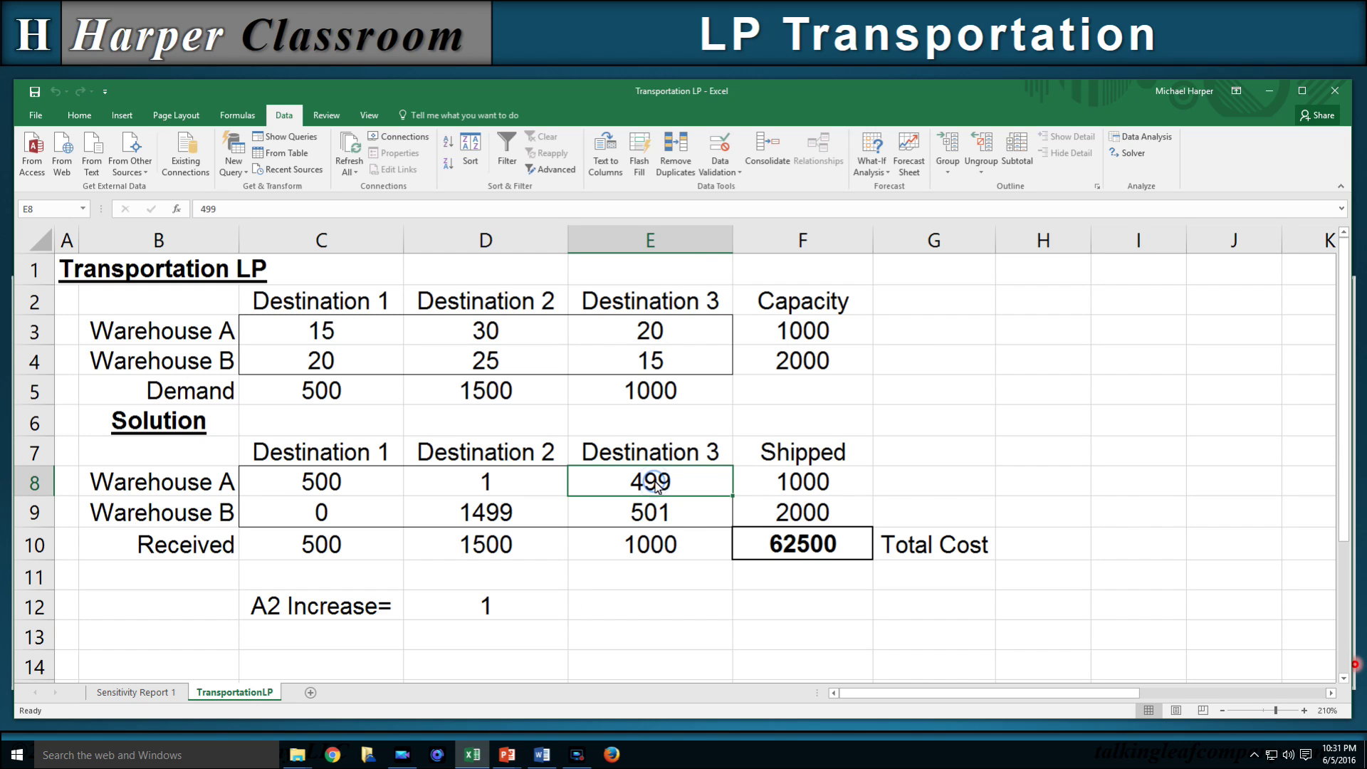
left_click(485, 516)
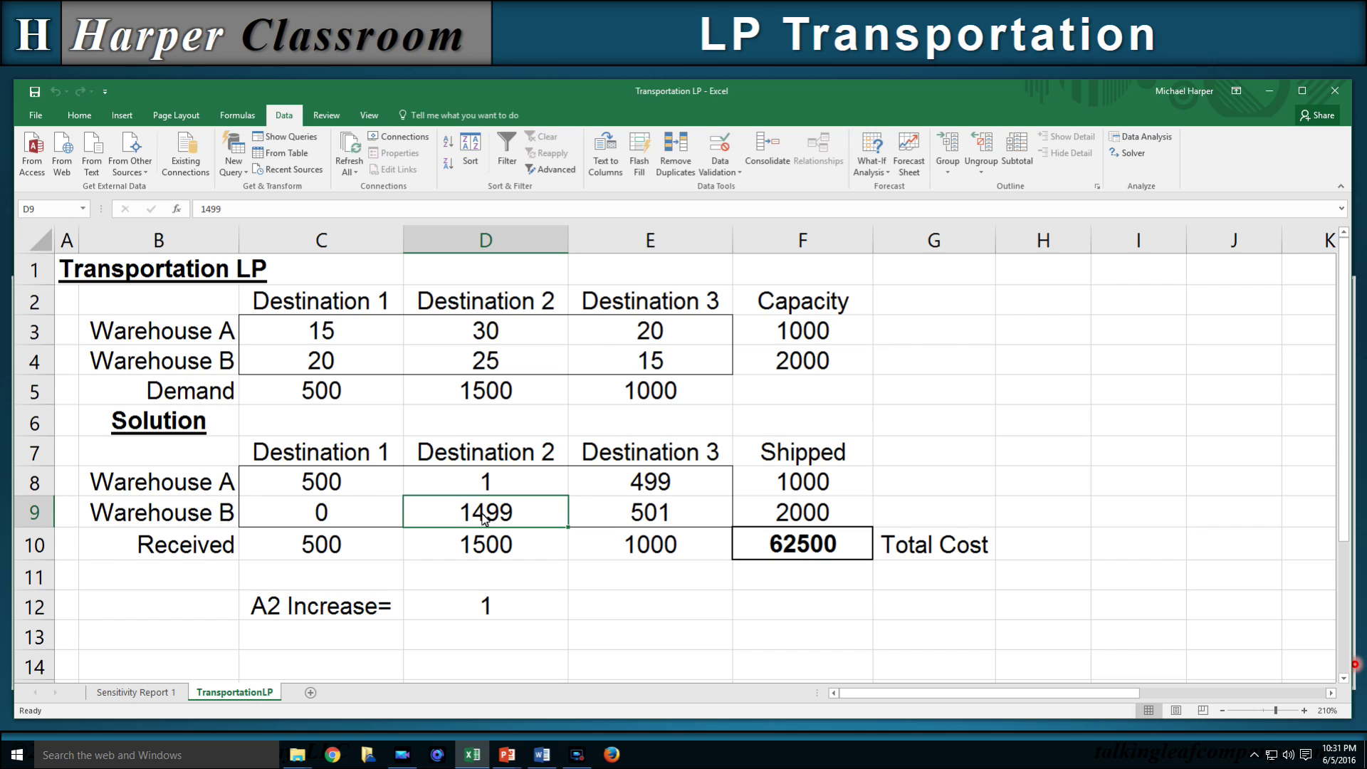
left_click(609, 516)
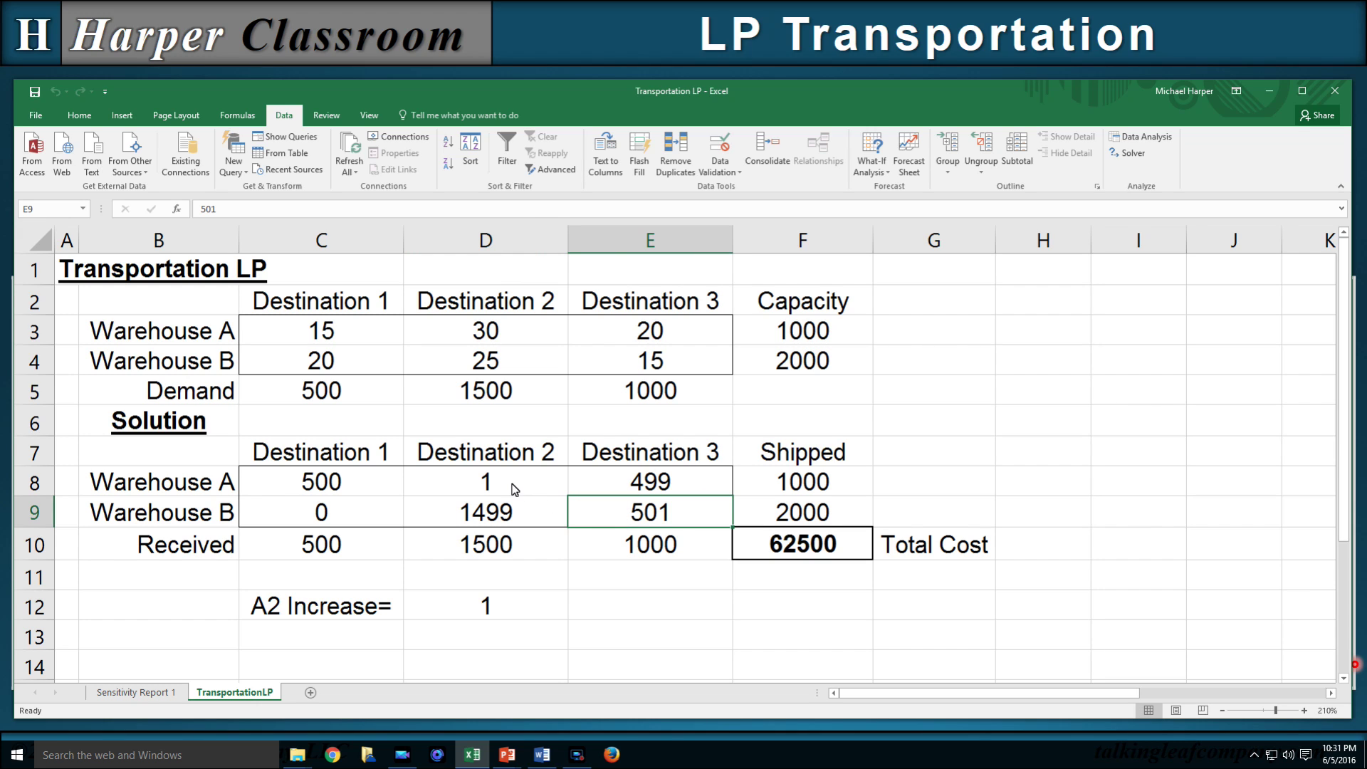
left_click(514, 490)
left_click(593, 516)
left_click(605, 485)
left_click(525, 515)
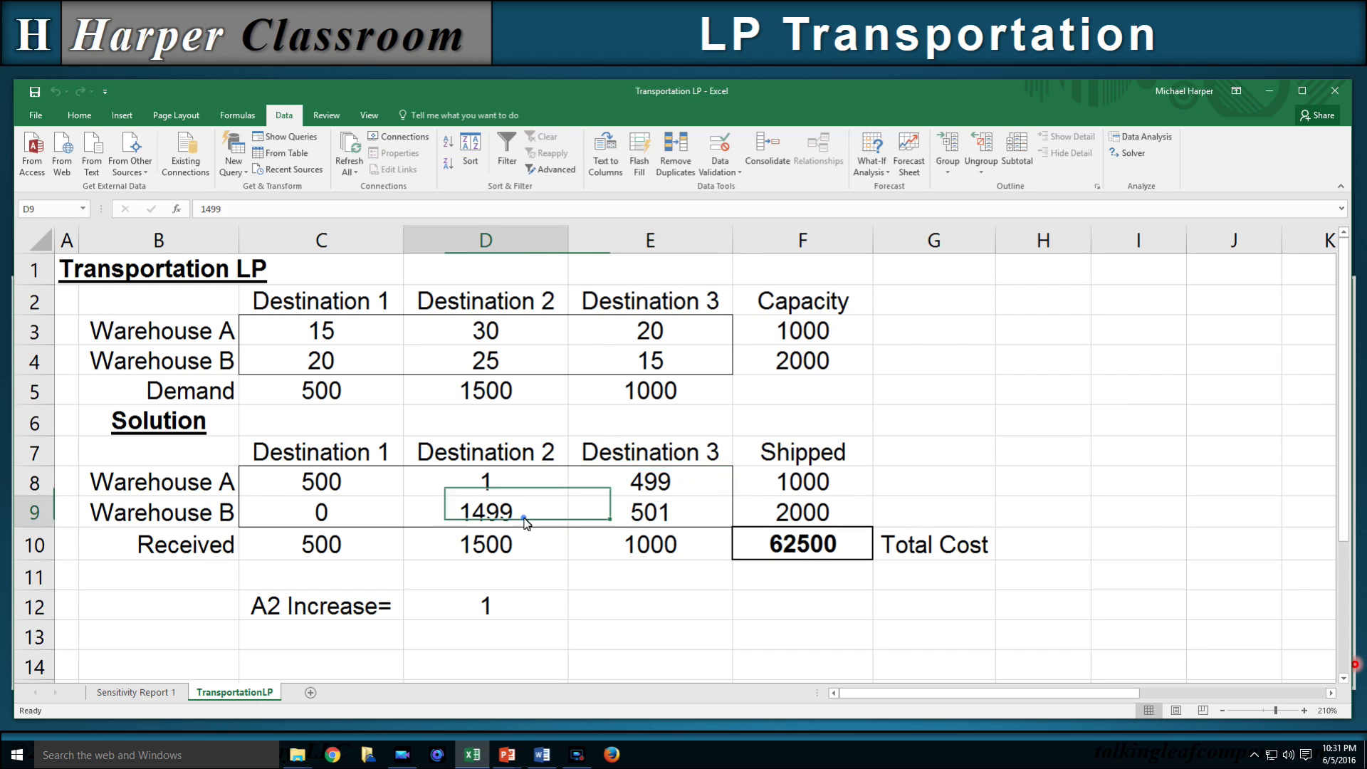
Set the A2 Increase in D12 to 2 and re-solve the model with Solver.
left_click(496, 608)
type("2")
key("Return")
left_click(1129, 152)
key("Return")
key("Return")
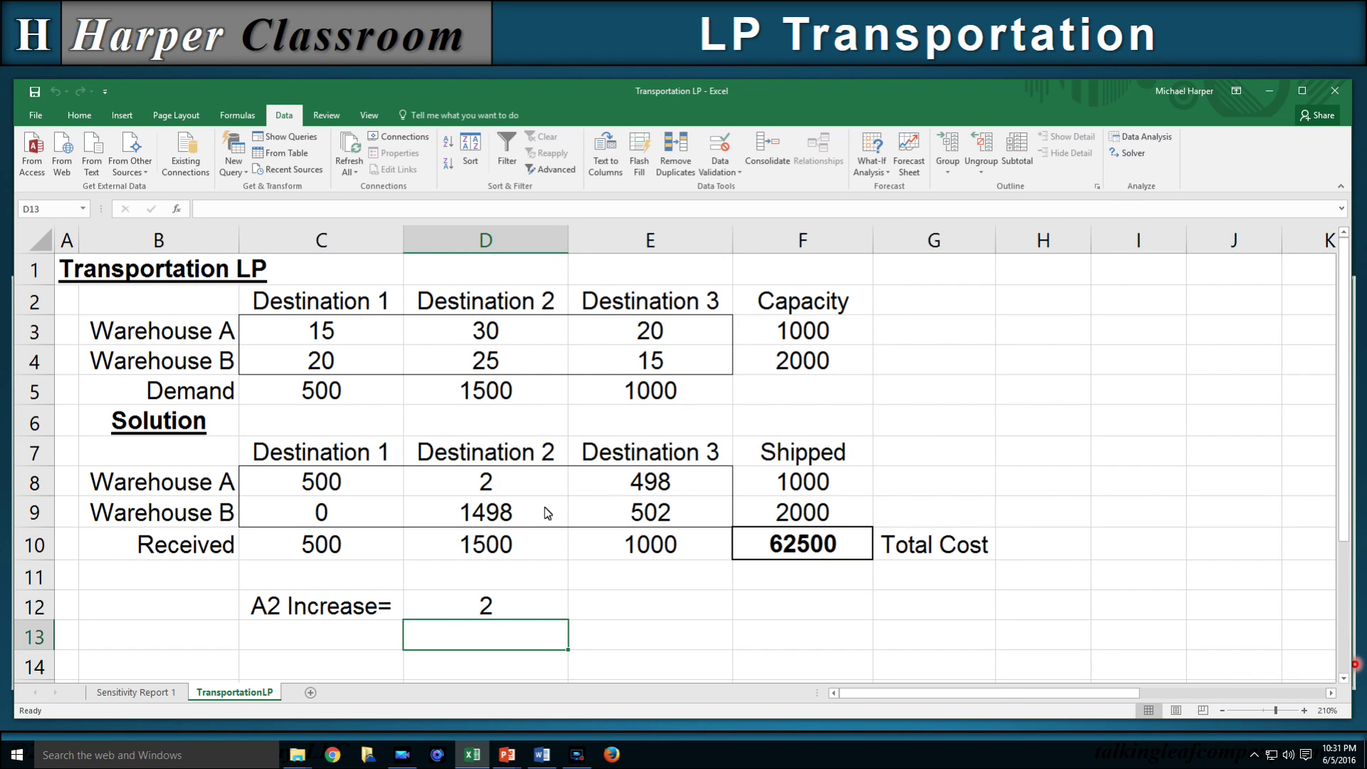
Verify the re-solved plan: A ships 500/2/498, B ships 0/1498/502.
left_click(517, 513)
left_click(609, 476)
left_click(624, 511)
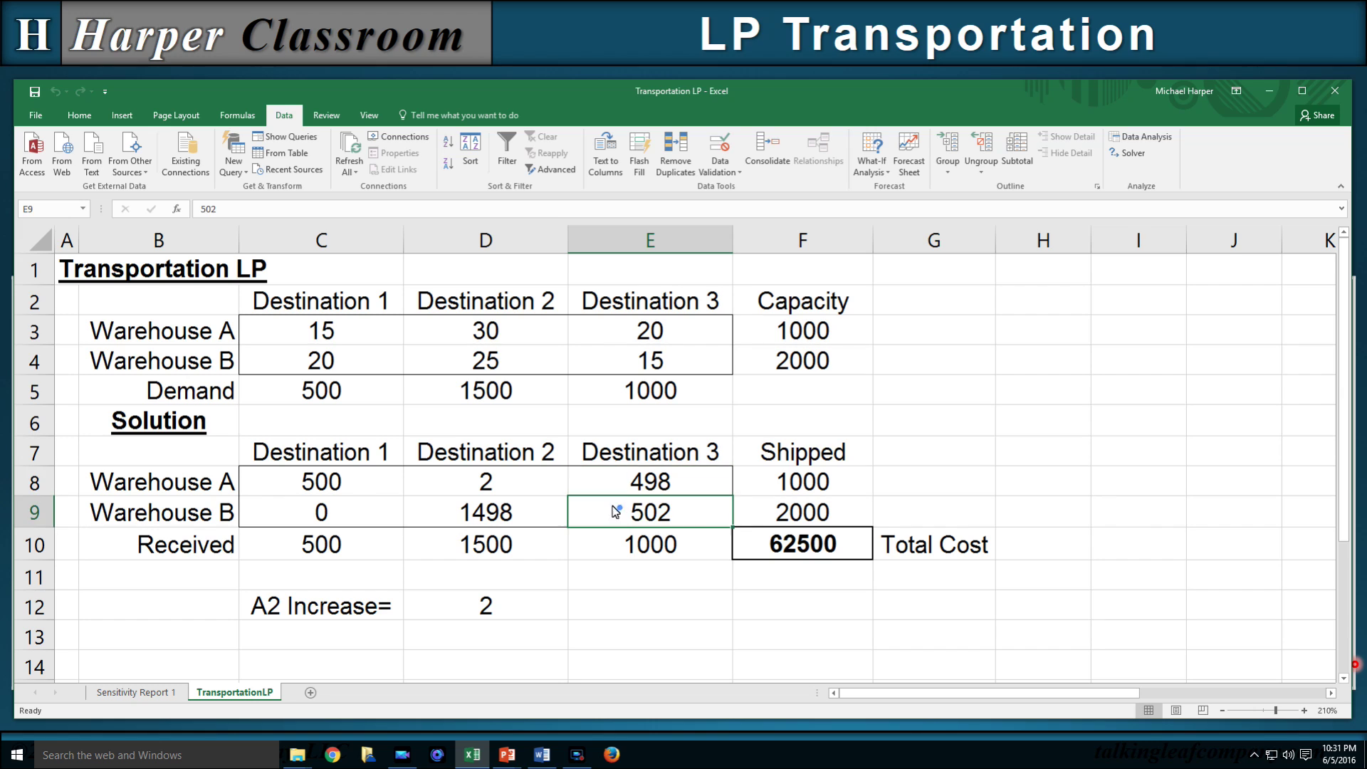
left_click(519, 482)
left_click(606, 518)
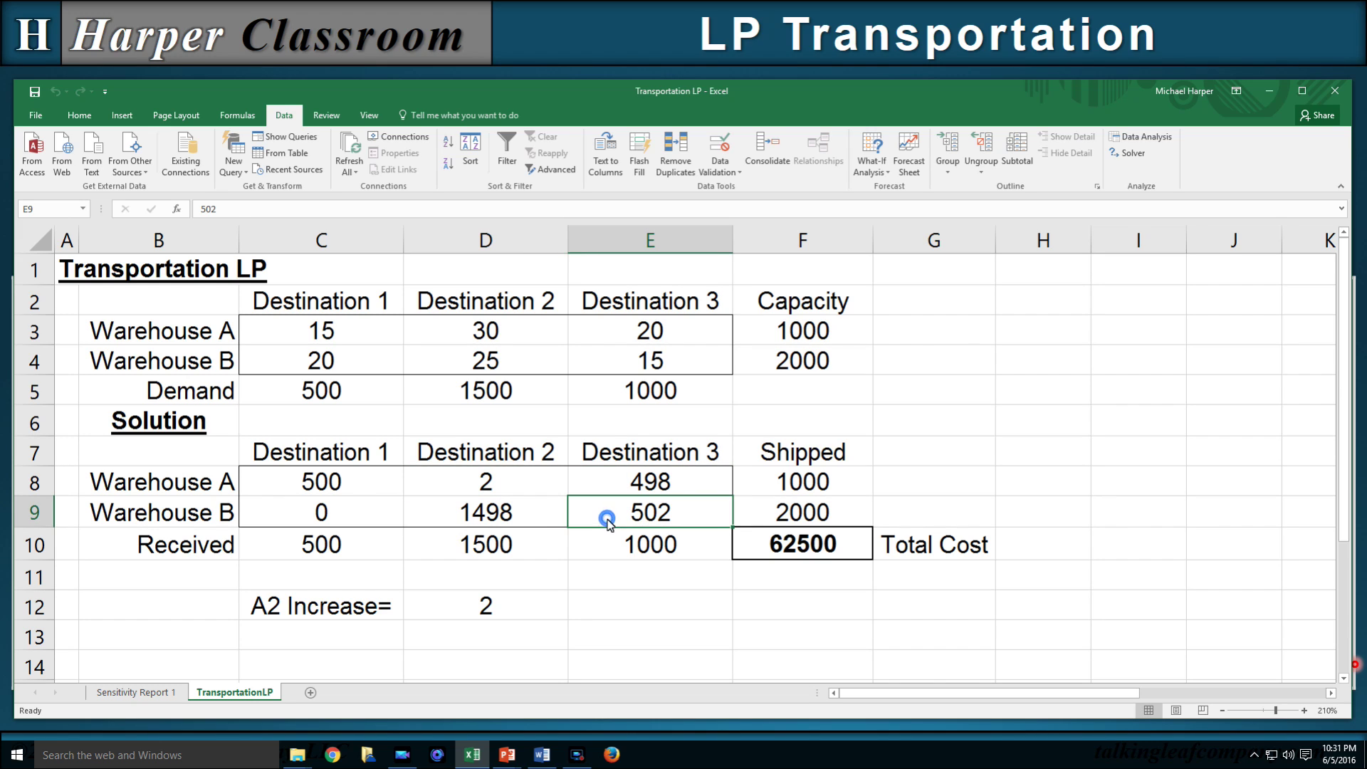
left_click(517, 602)
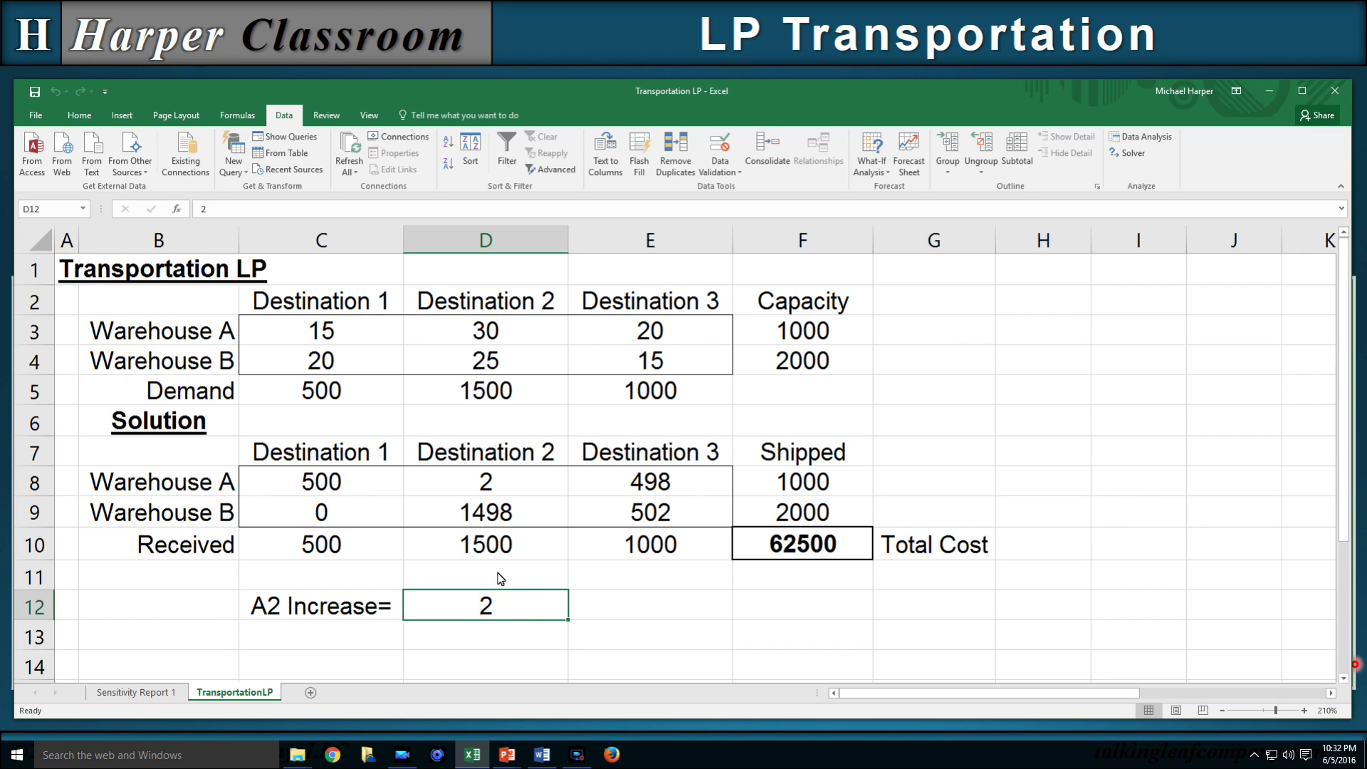
Set the A2 Increase in D12 to 500, re-solve with Solver and keep the solution.
type("500")
key("Return")
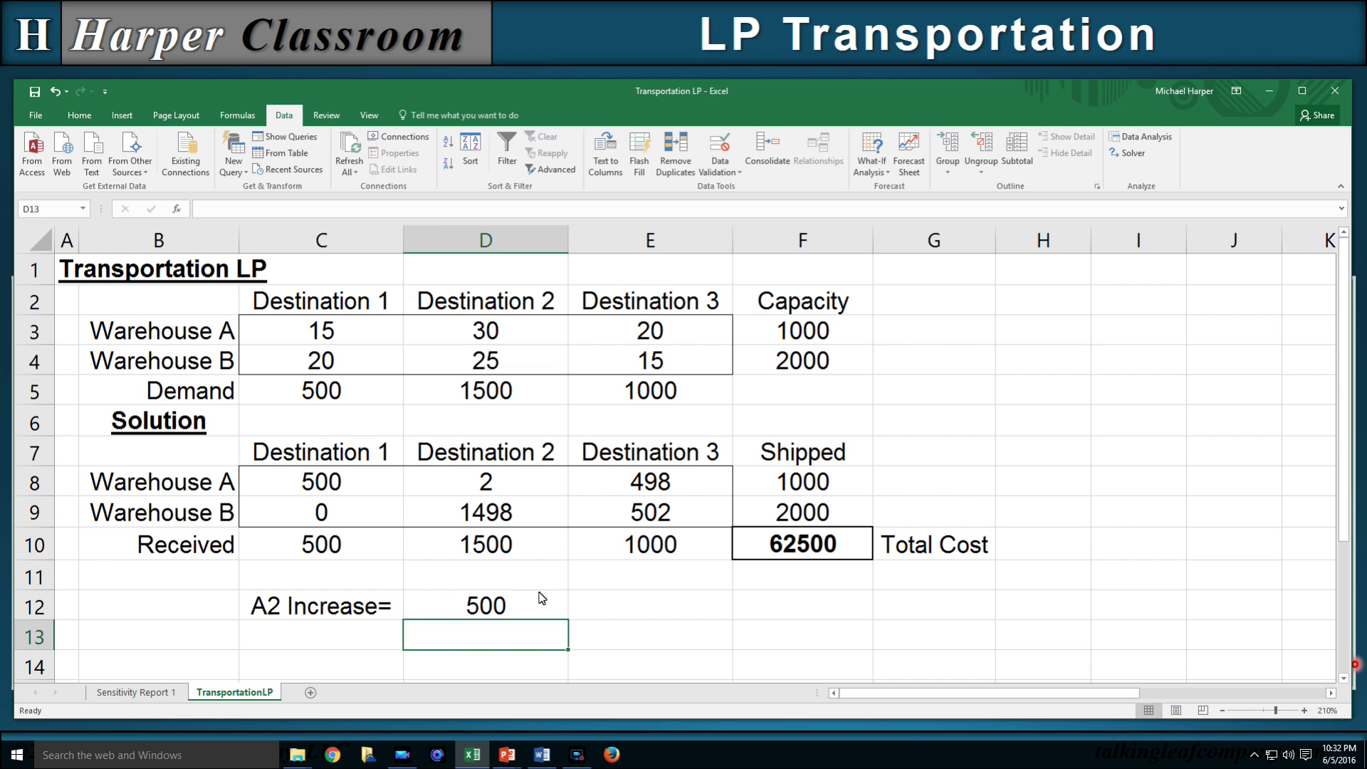
left_click(1131, 157)
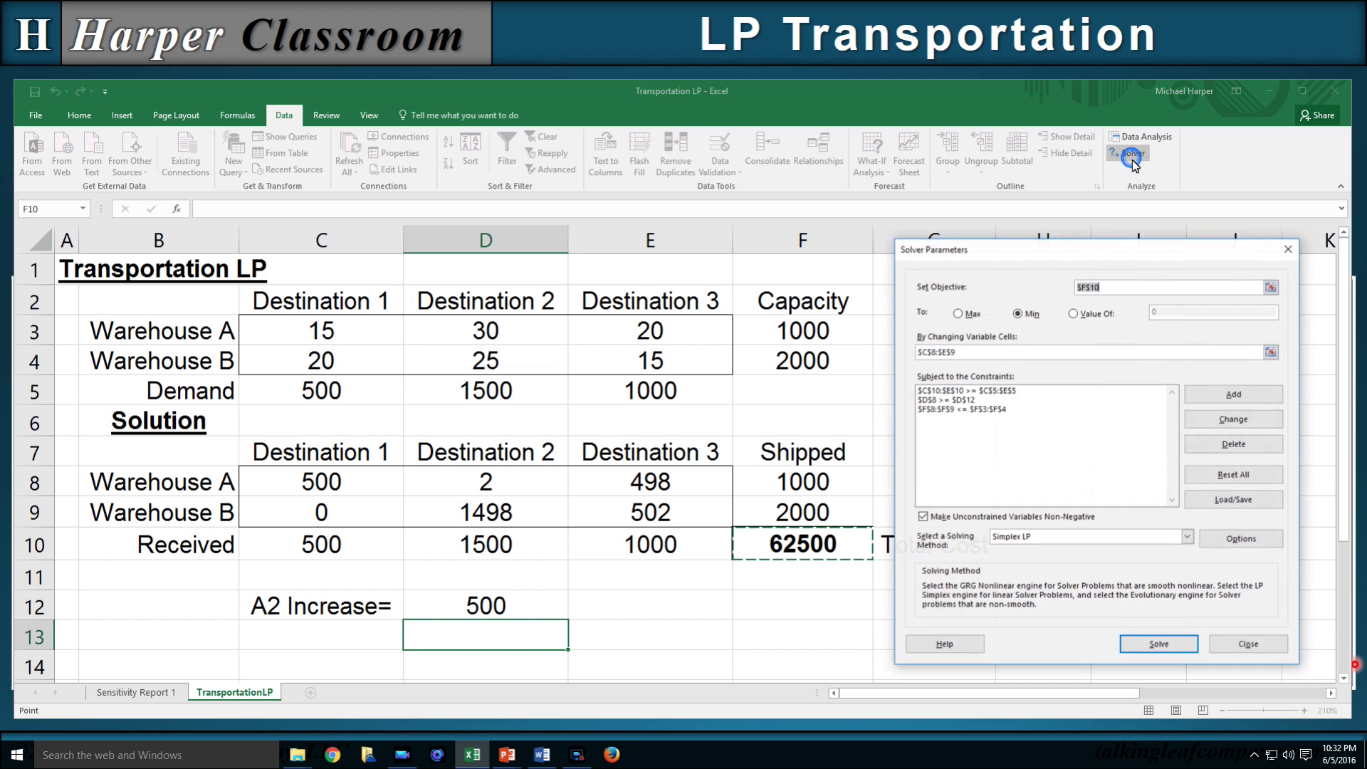
left_click(1154, 640)
key("Return")
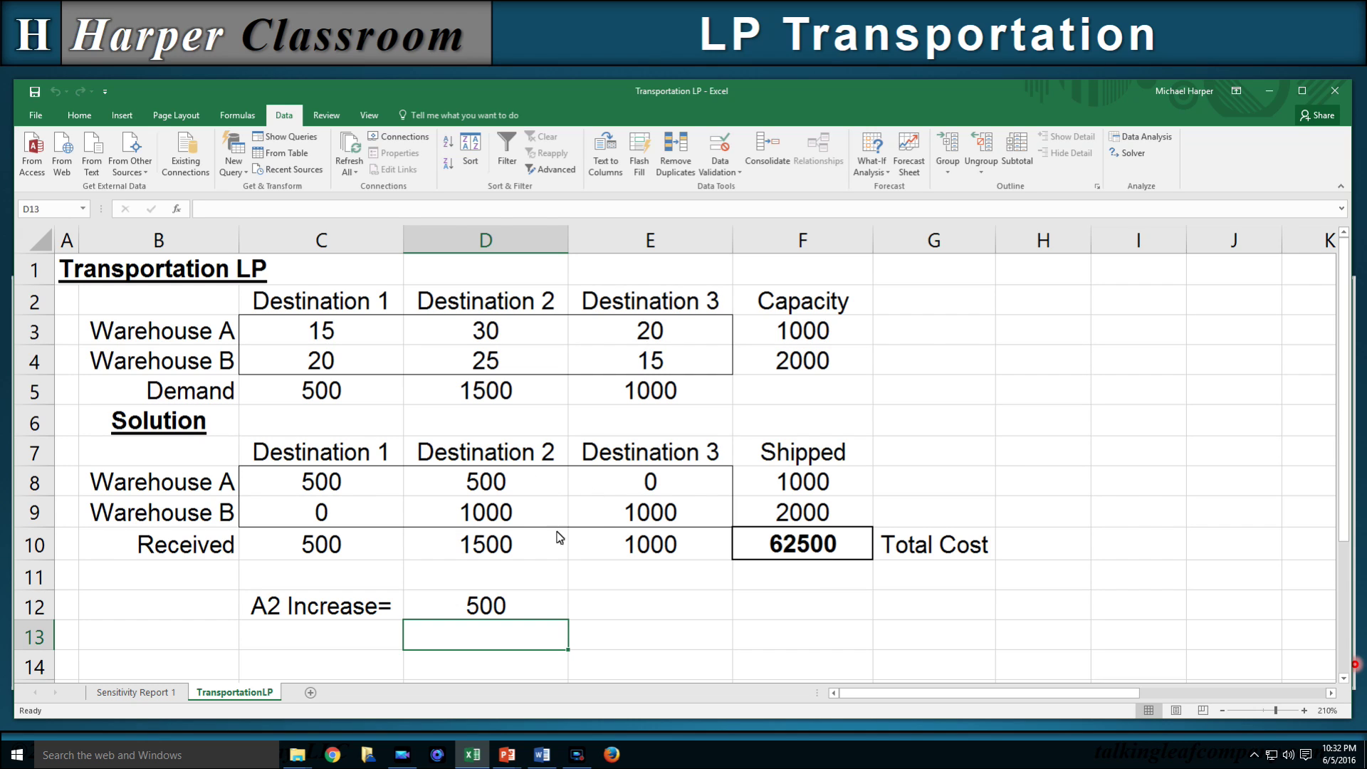
Re-solve with a Sensitivity report and view the new Sensitivity Report 2 sheet.
left_click(1134, 153)
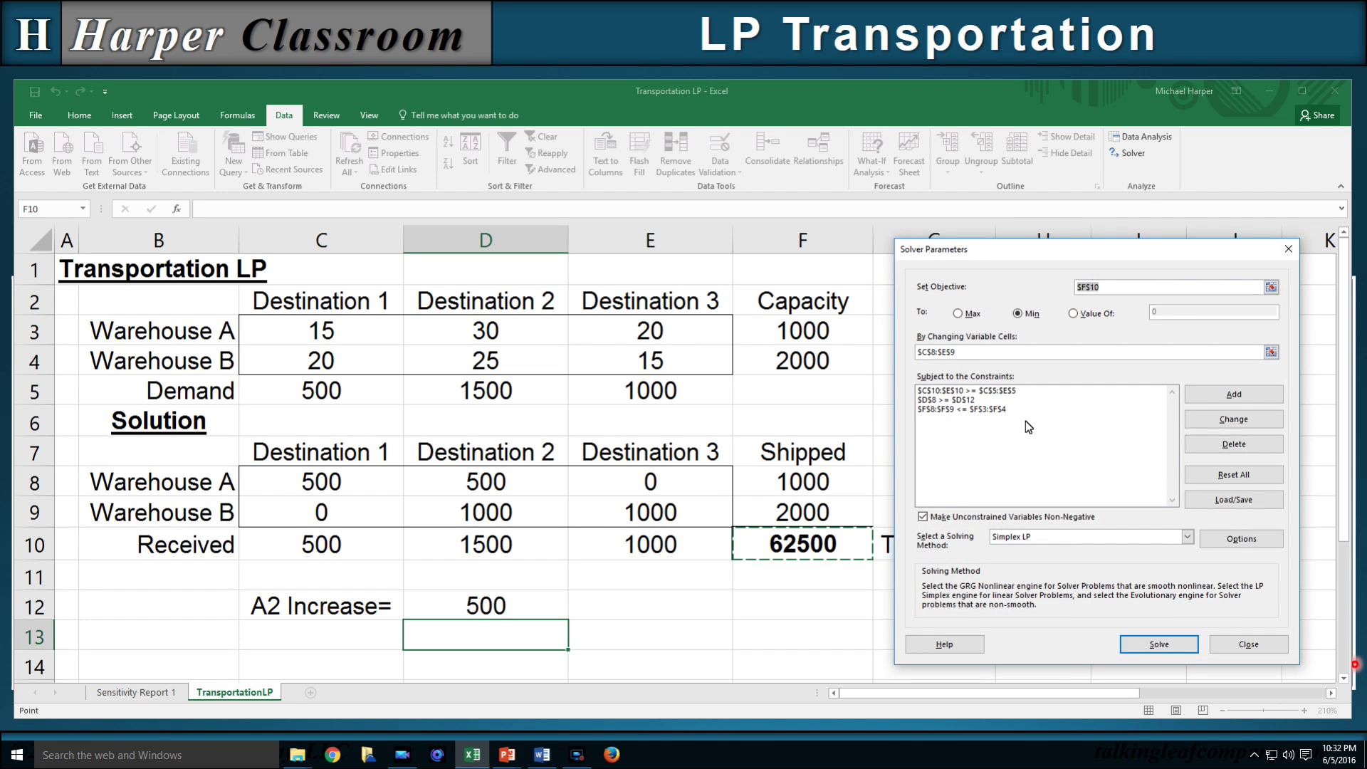
left_click(1154, 645)
left_click_drag(748, 277, 1162, 276)
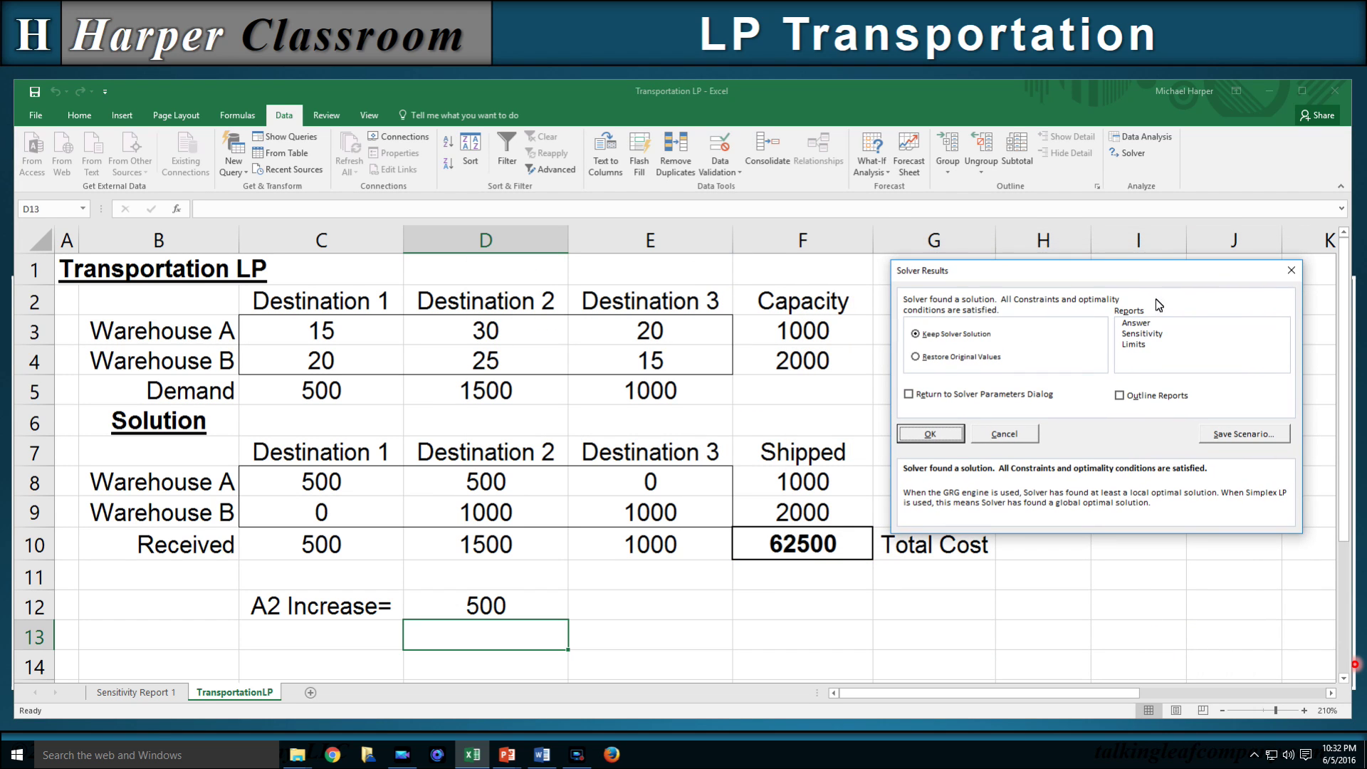
left_click(1143, 334)
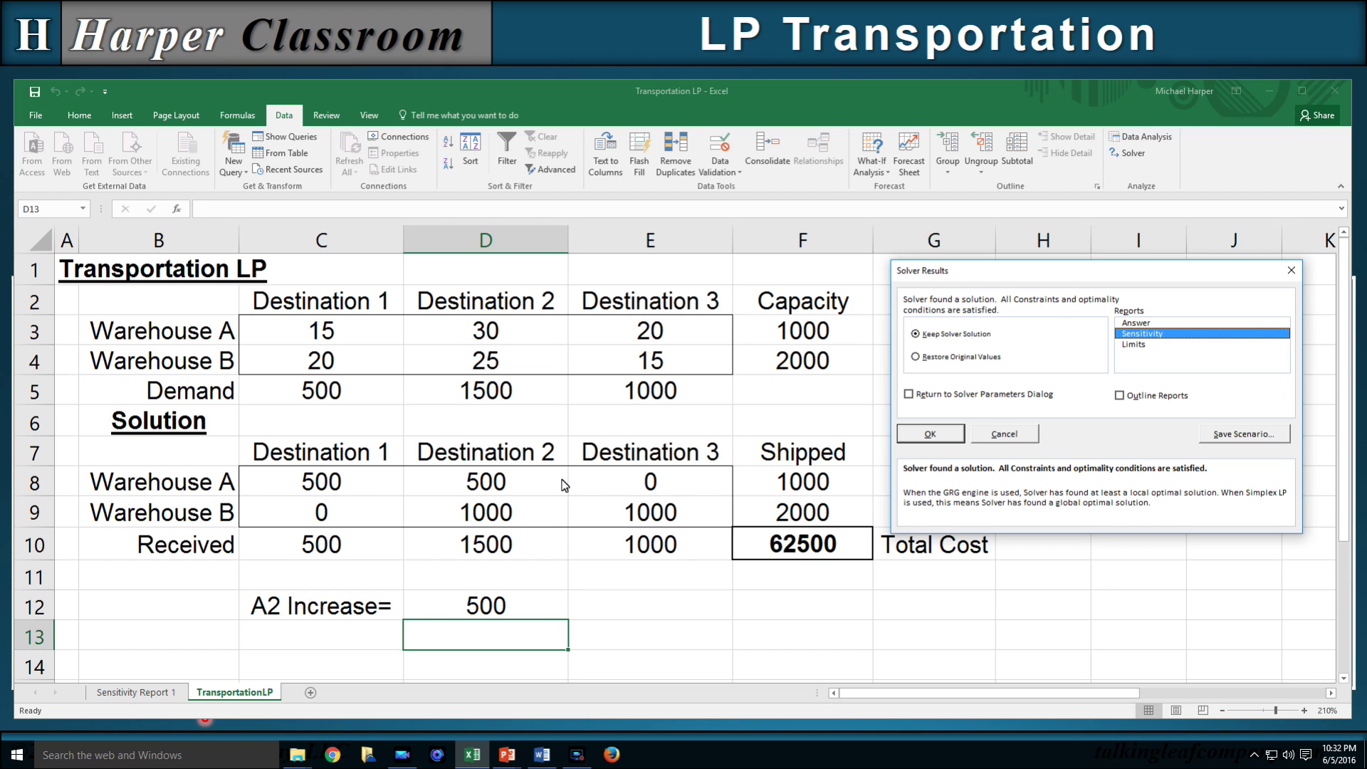
left_click(932, 435)
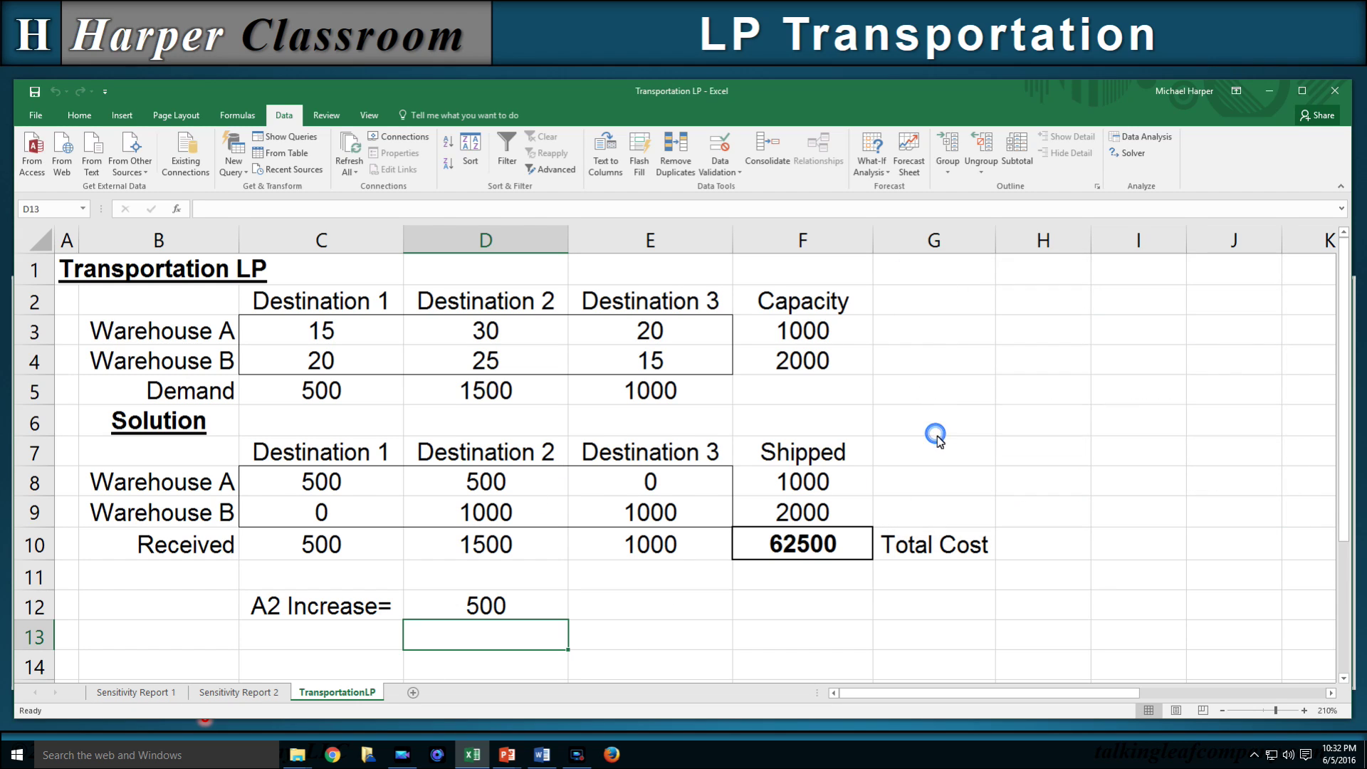
left_click(237, 692)
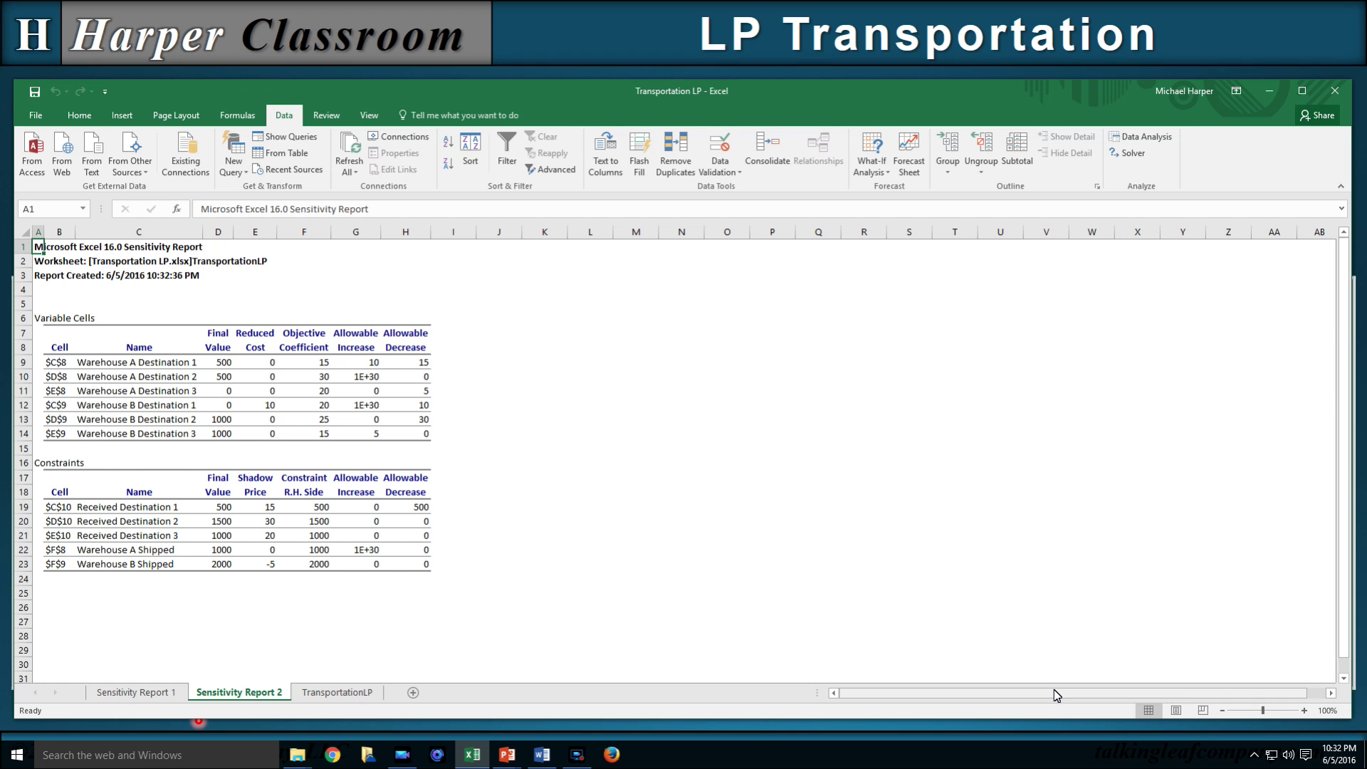
scroll(641, 570, "up", 5)
left_click_drag(142, 473, 661, 508)
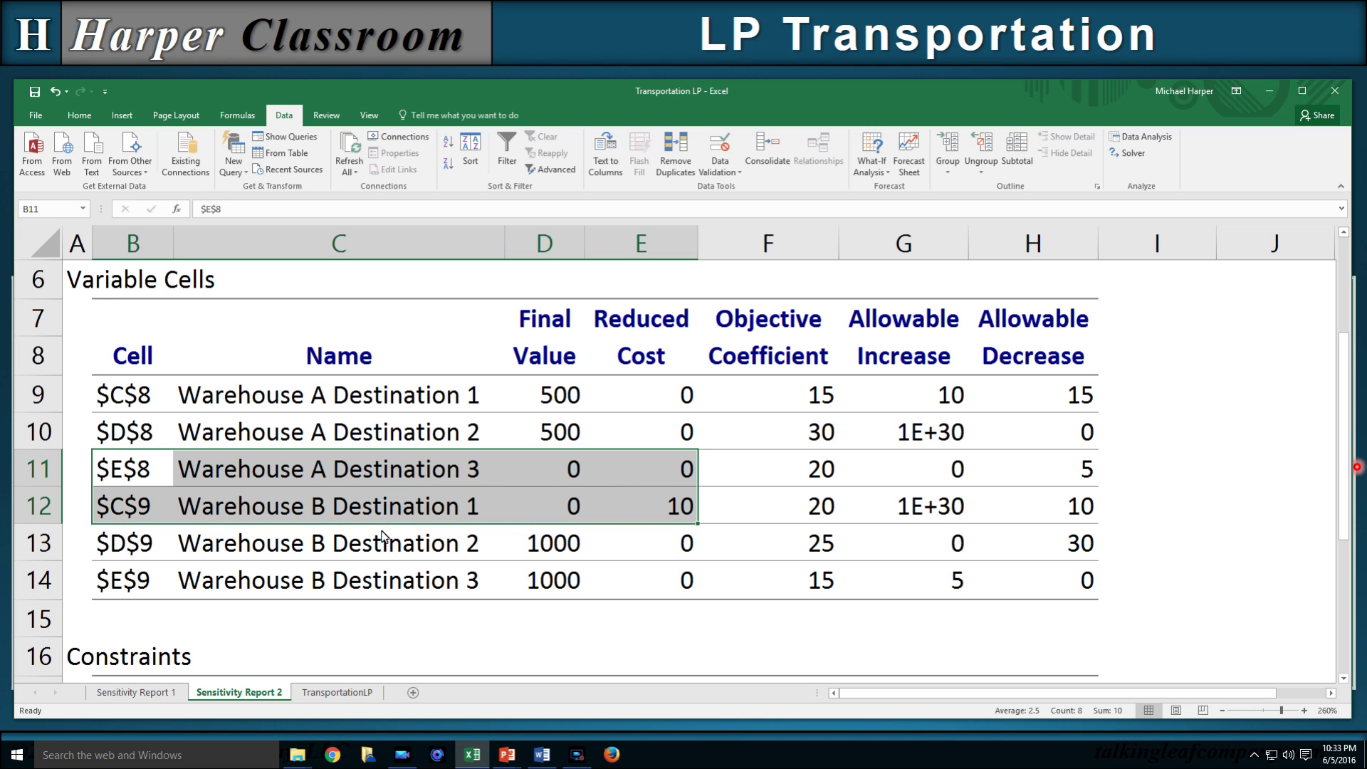
left_click(336, 691)
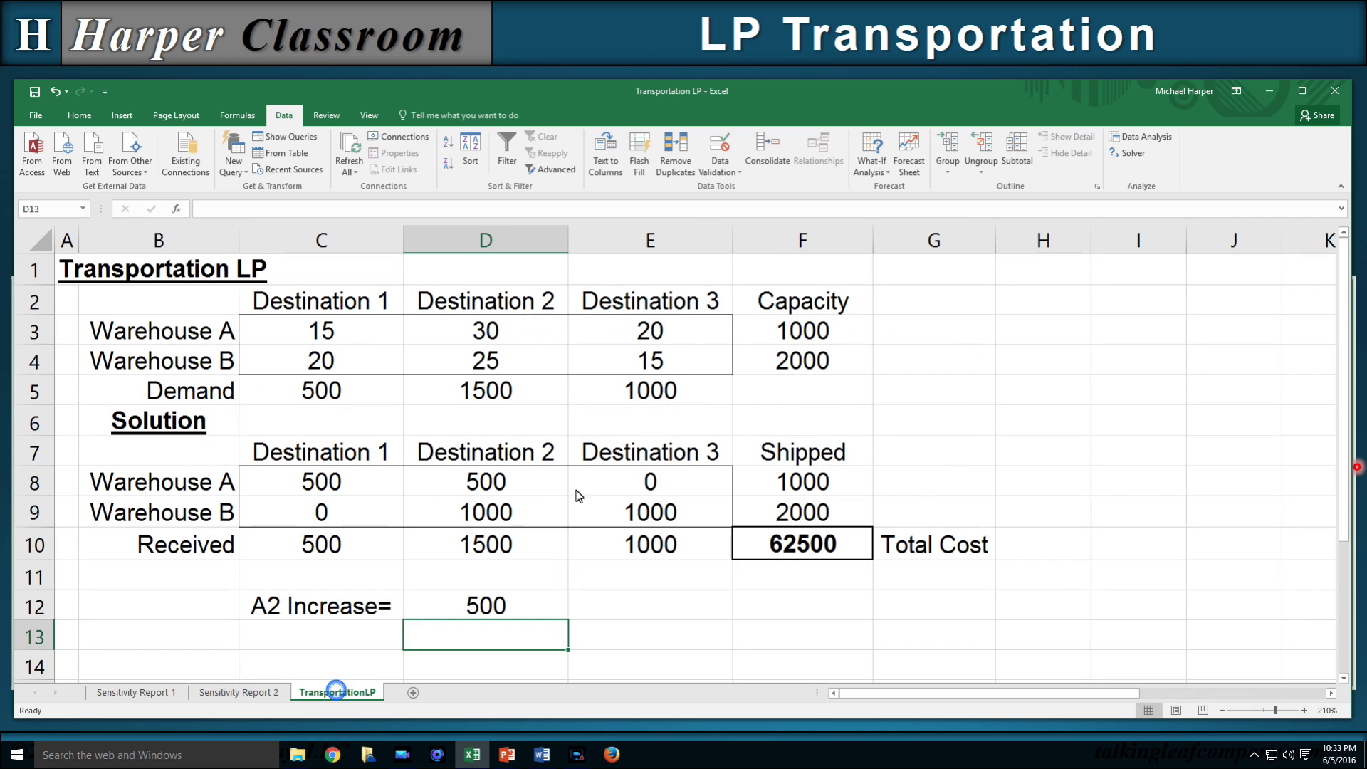
left_click(663, 487)
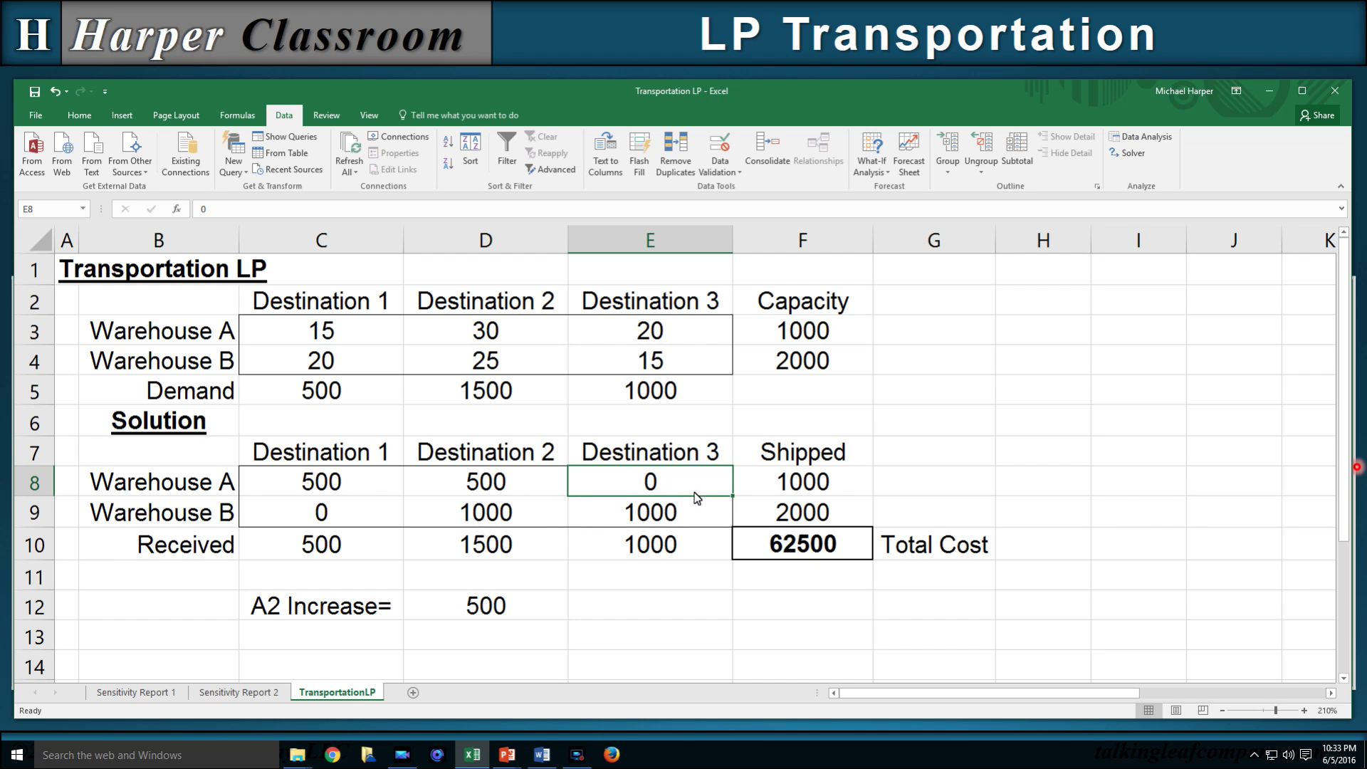
left_click(483, 498)
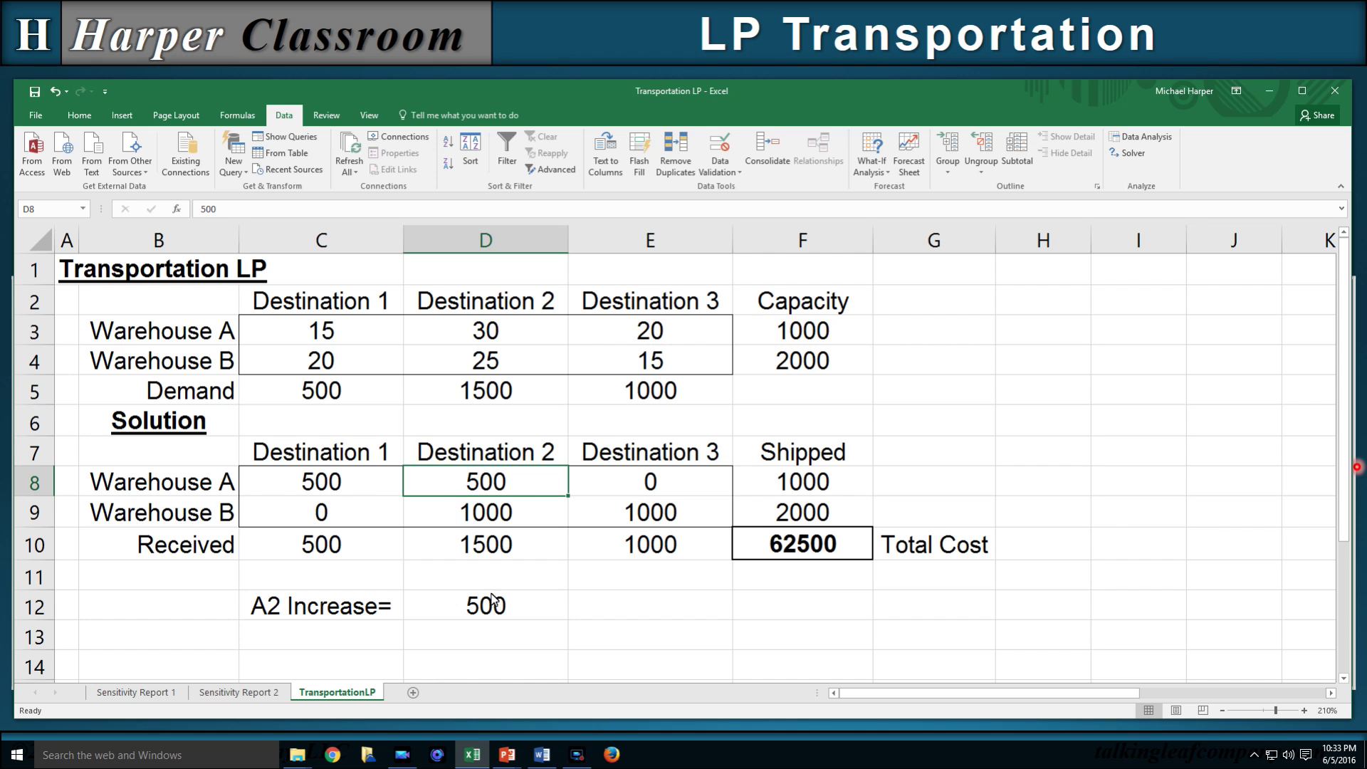